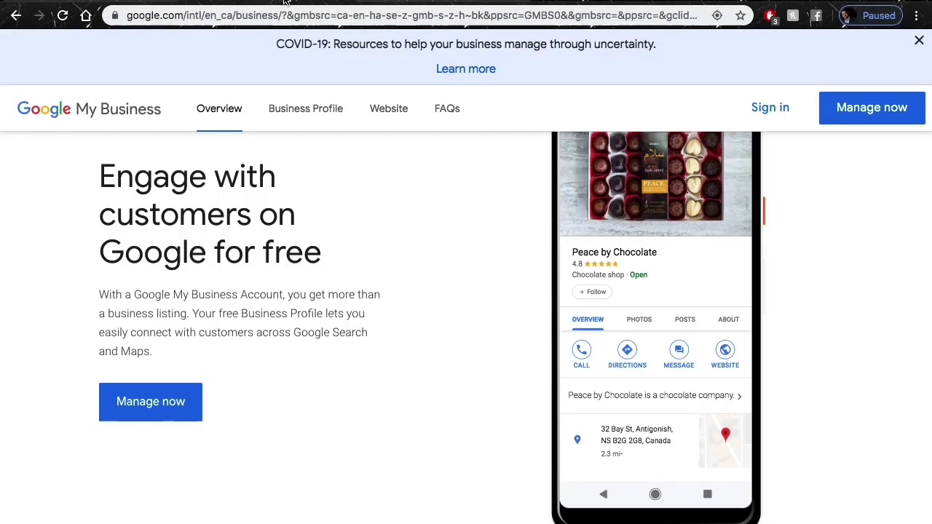
Dismiss the COVID-19 banner and review the Wood Creative Group results and knowledge panel.
click(917, 43)
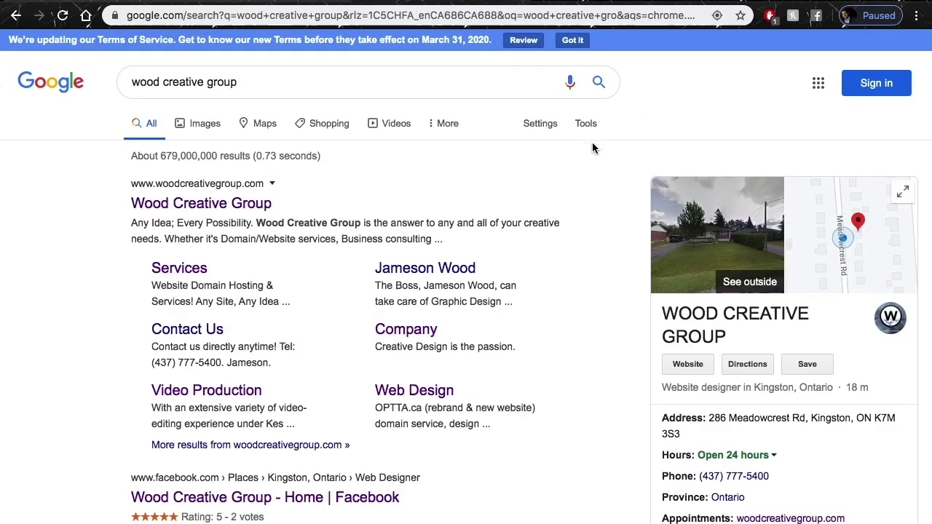
scroll(585, 179, down, 4)
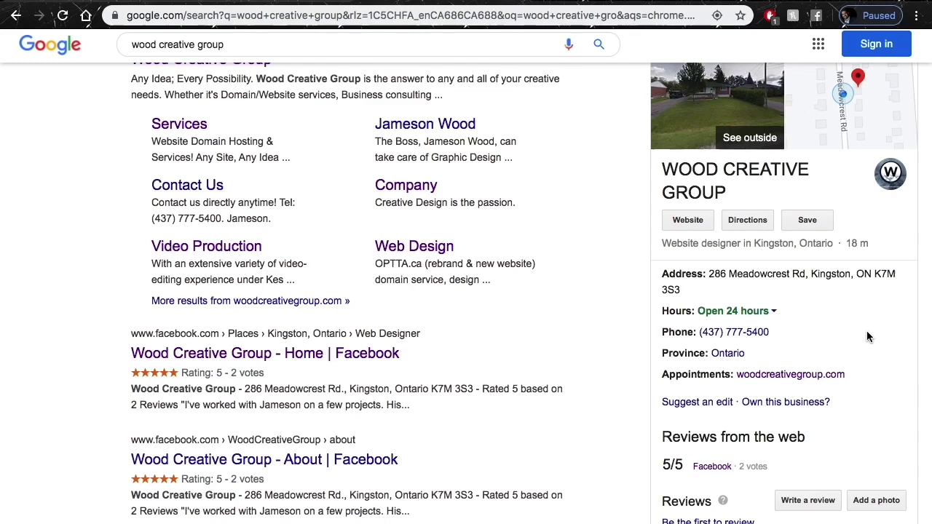
scroll(866, 336, up, 2)
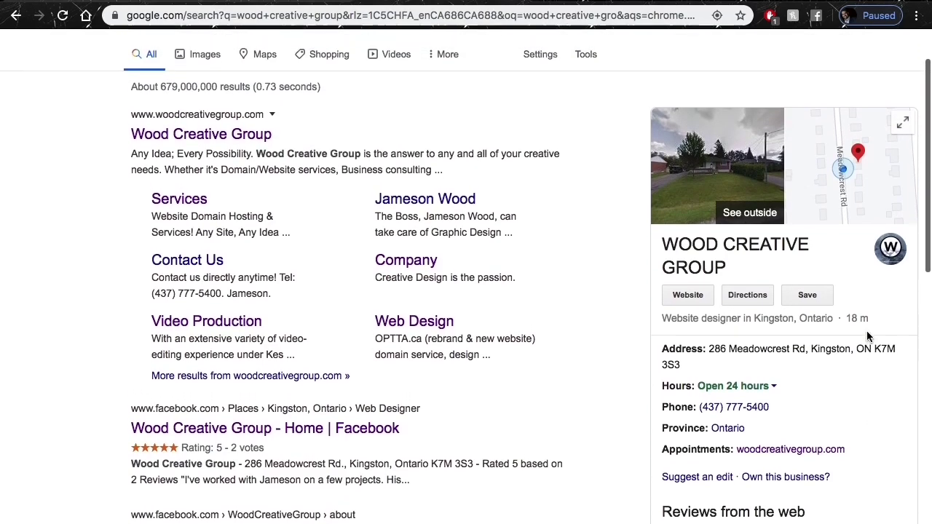
scroll(866, 336, up, 2)
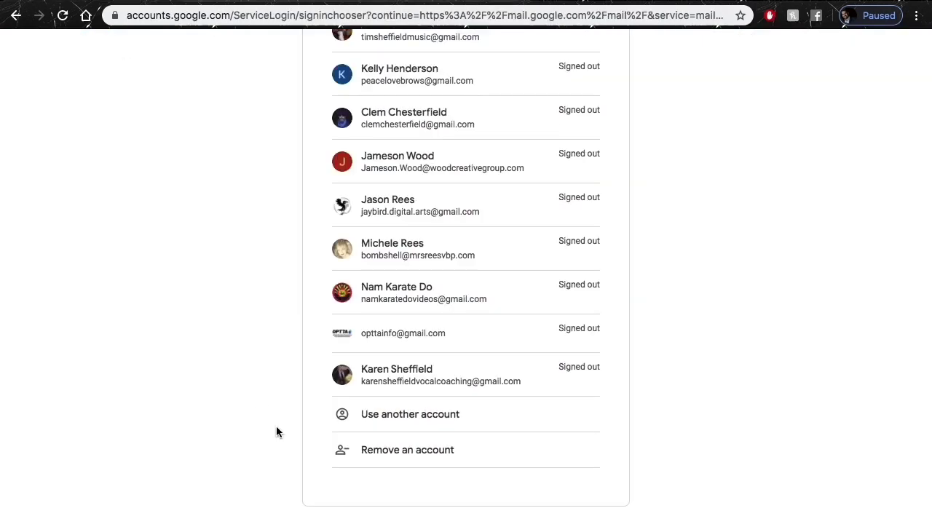
Switch to another account and start creating a Google account to manage a business.
click(449, 416)
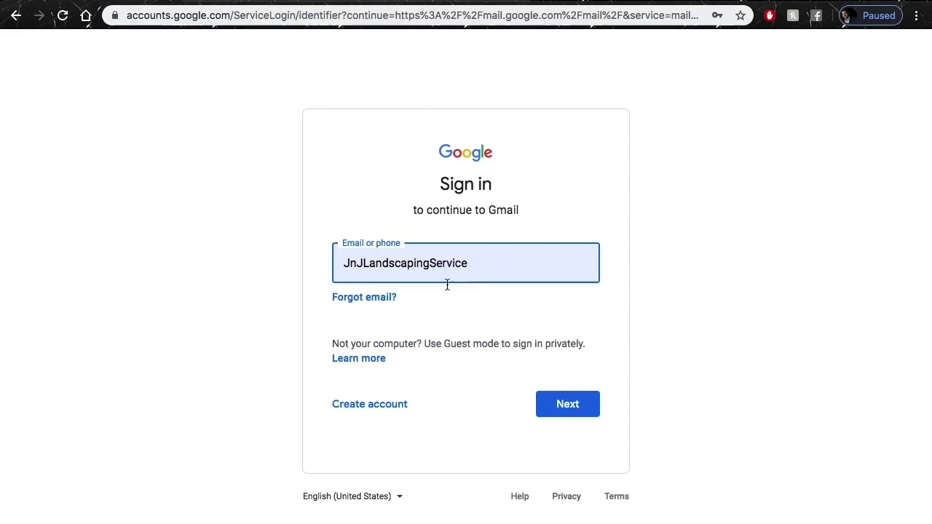
click(358, 412)
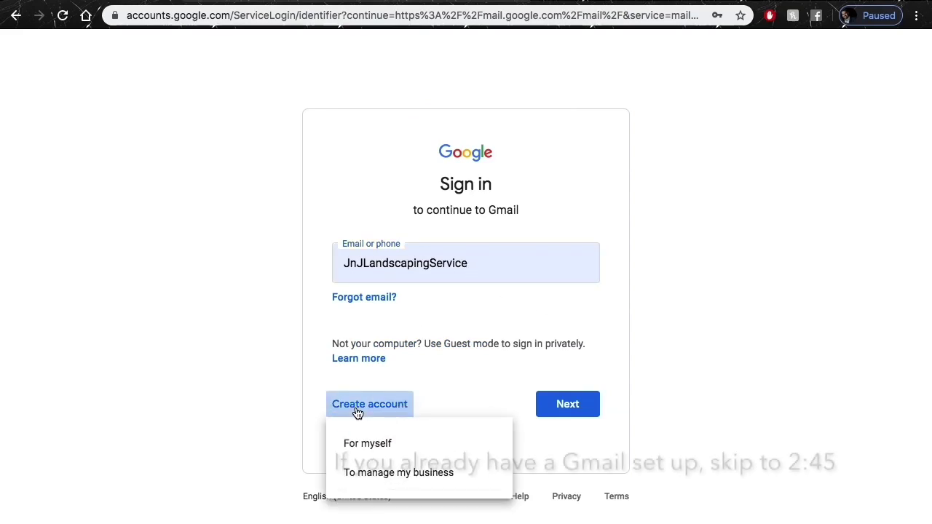
click(385, 479)
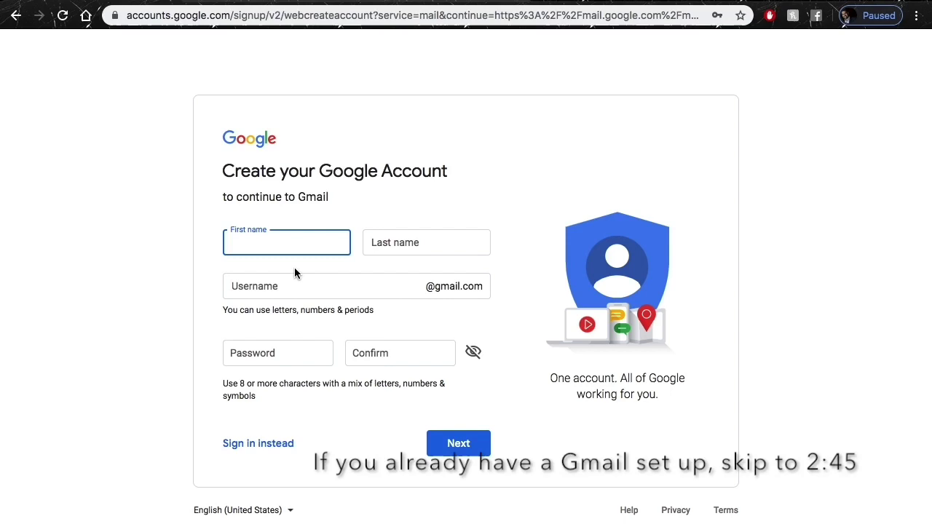
Enter the owner's first and last name and a new Gmail username.
text(JAmeso)
key(BackSpace)
key(BackSpace)
key(BackSpace)
key(BackSpace)
key(BackSpace)
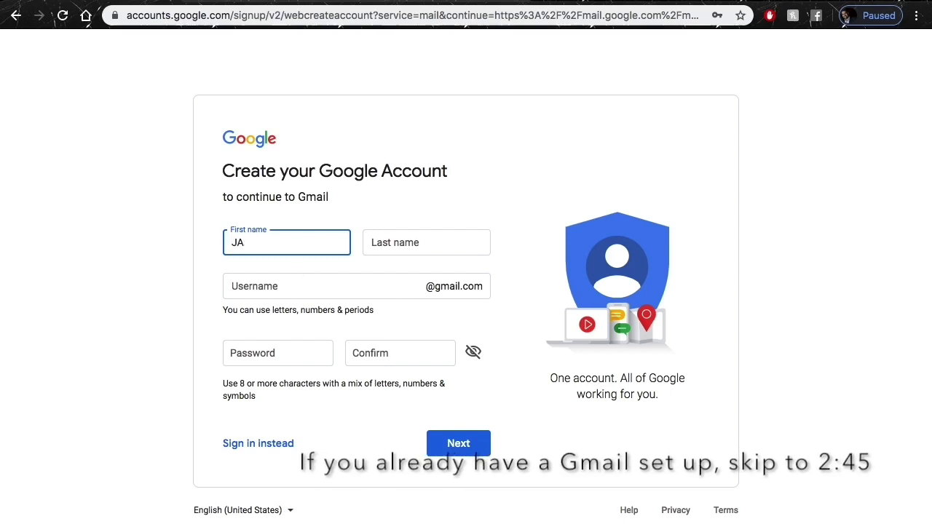
key(Tab)
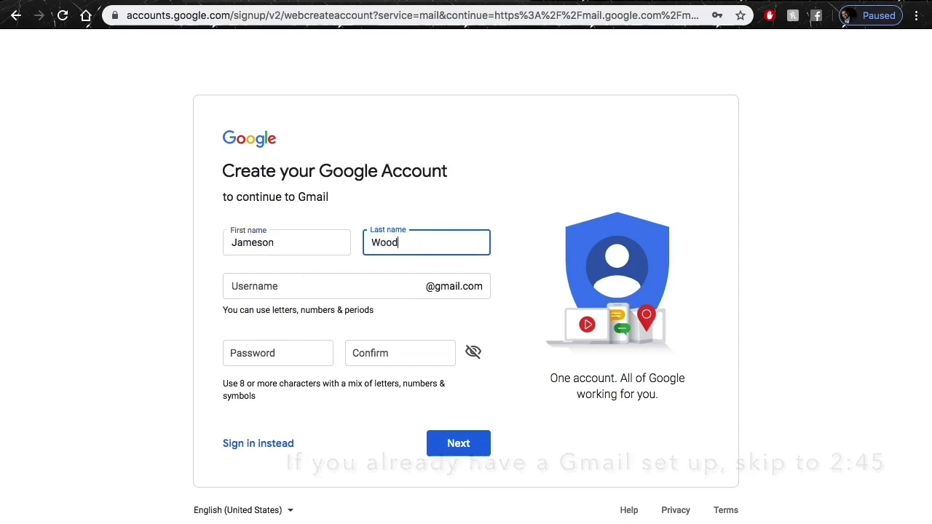
key(Tab)
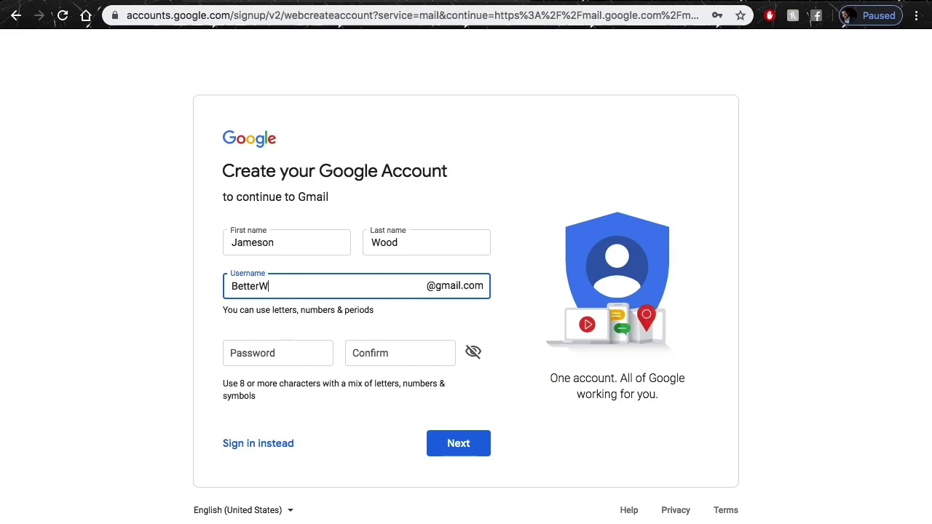
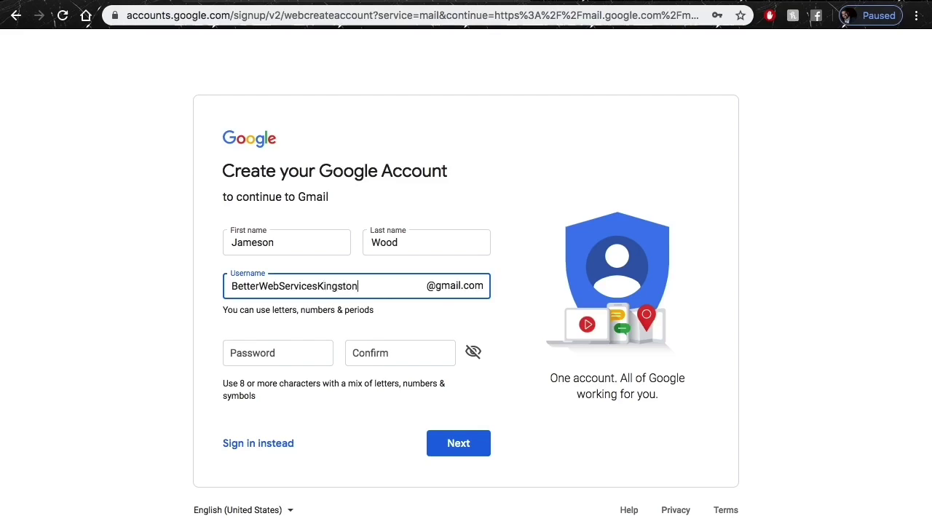
Set and confirm the account password, then submit the sign-up form.
click(284, 355)
text(•••••••)
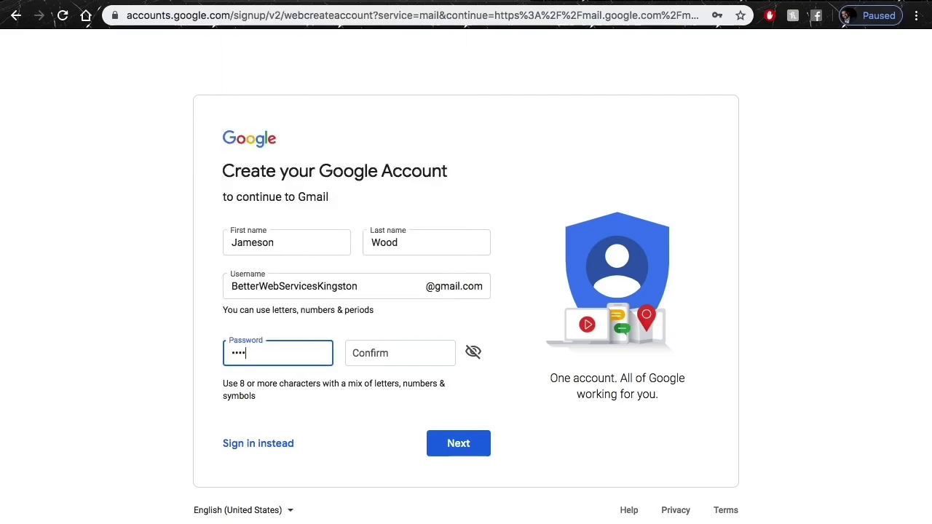
text(•••)
key(Tab)
text(•••)
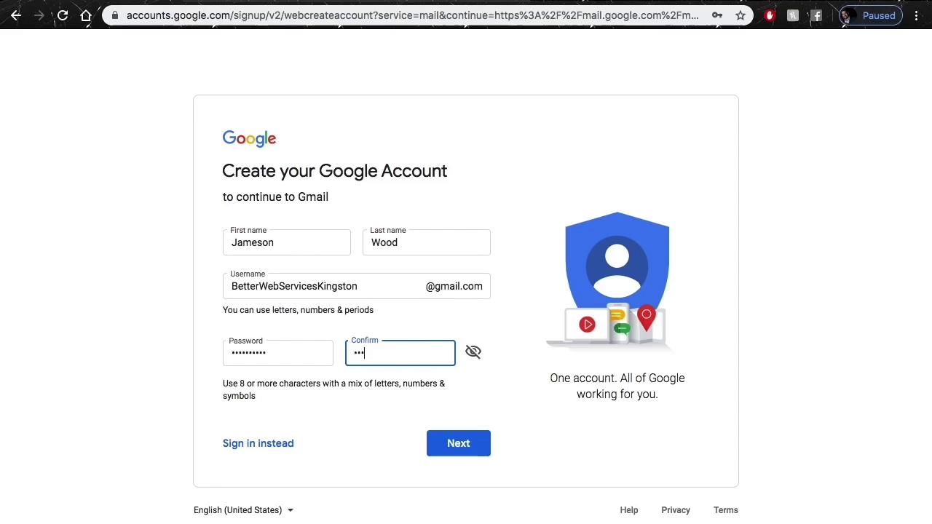
click(452, 452)
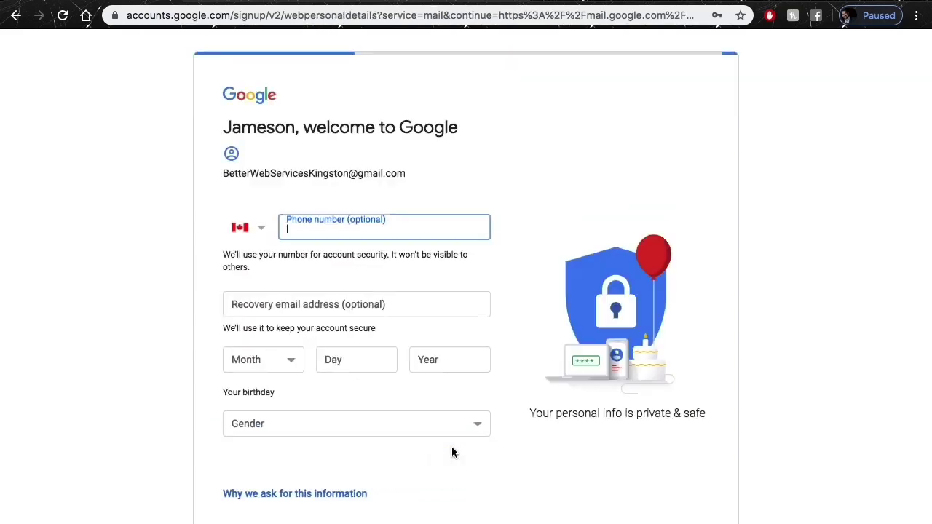
scroll(393, 317, down, 2)
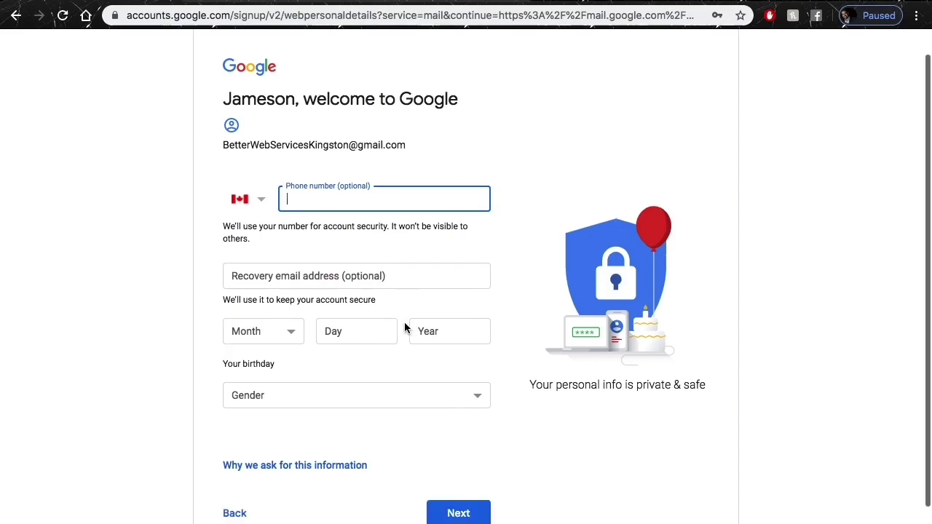
click(271, 285)
click(253, 302)
click(338, 288)
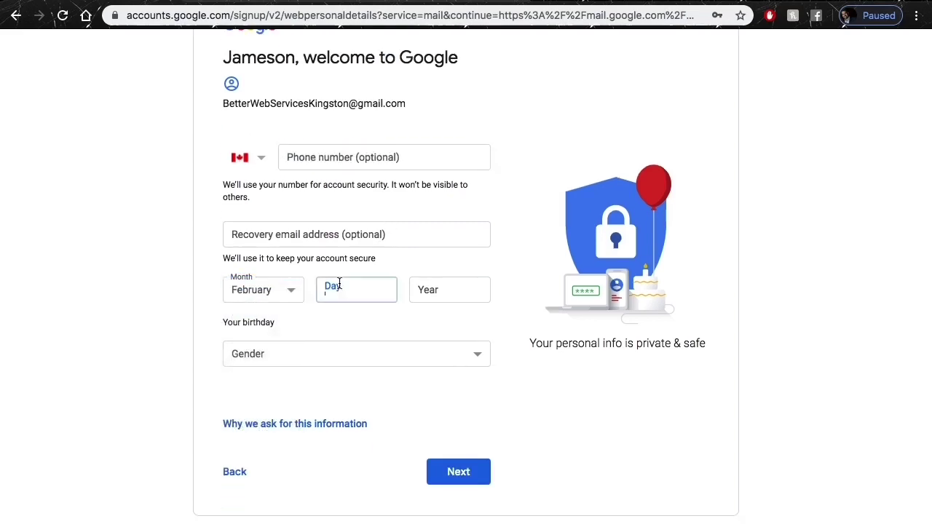
text(12)
key(Tab)
text(1992)
click(445, 361)
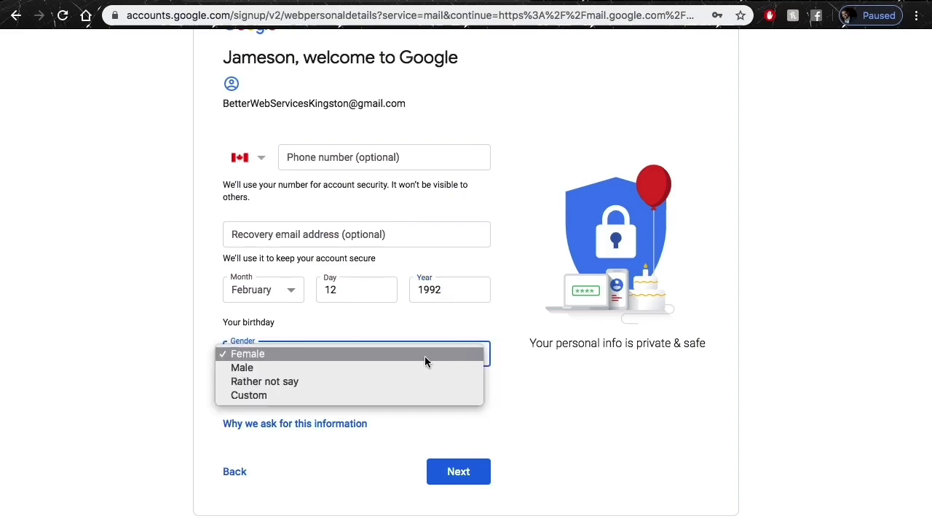
click(411, 361)
Read through the Privacy and Terms and agree to create the account.
click(459, 471)
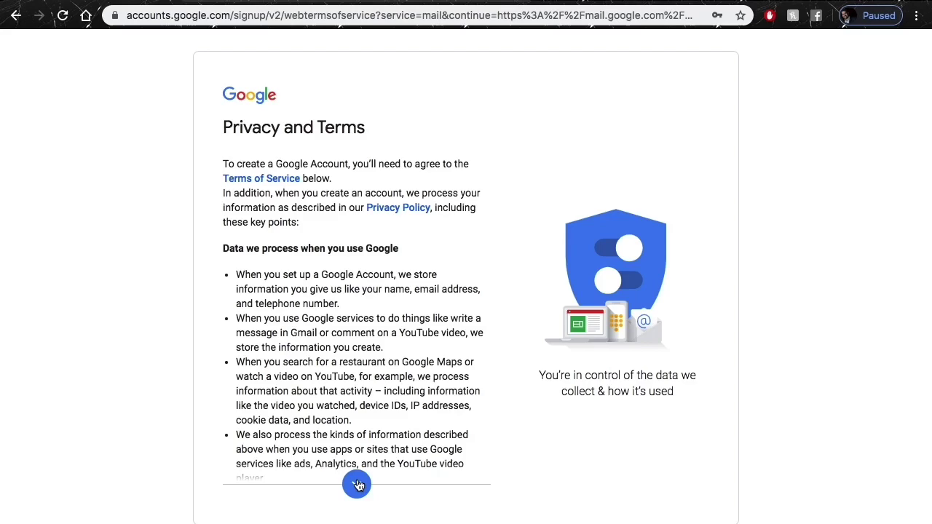
click(357, 483)
click(357, 484)
click(357, 484)
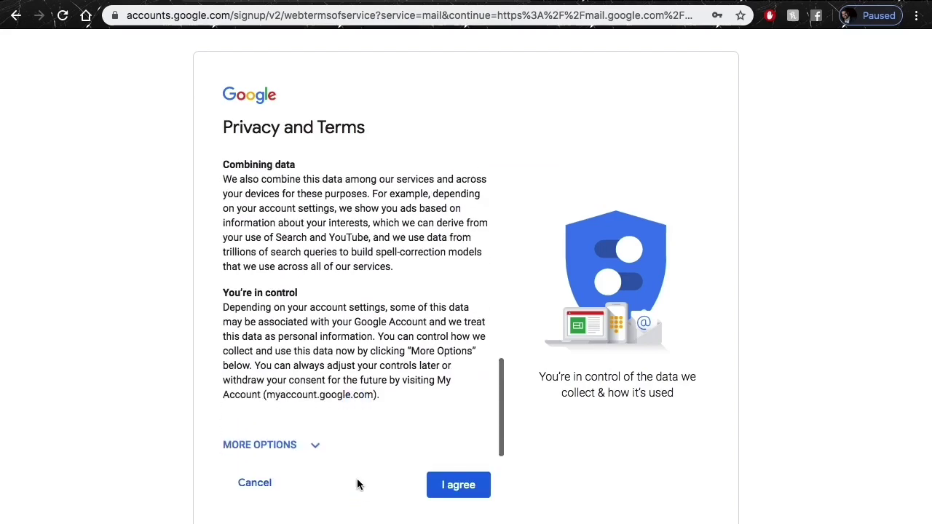
click(458, 484)
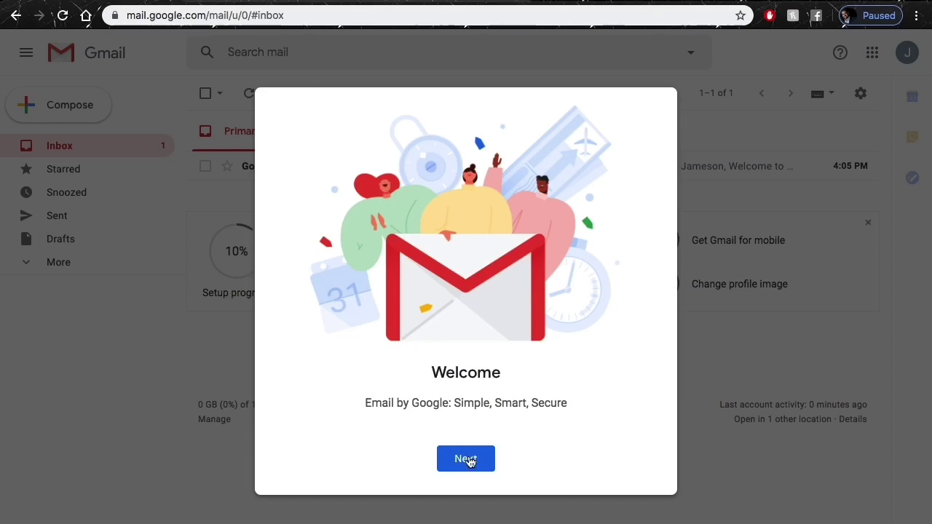
Get past the Gmail welcome with compact inbox density and the pipes picture theme.
click(468, 462)
click(539, 421)
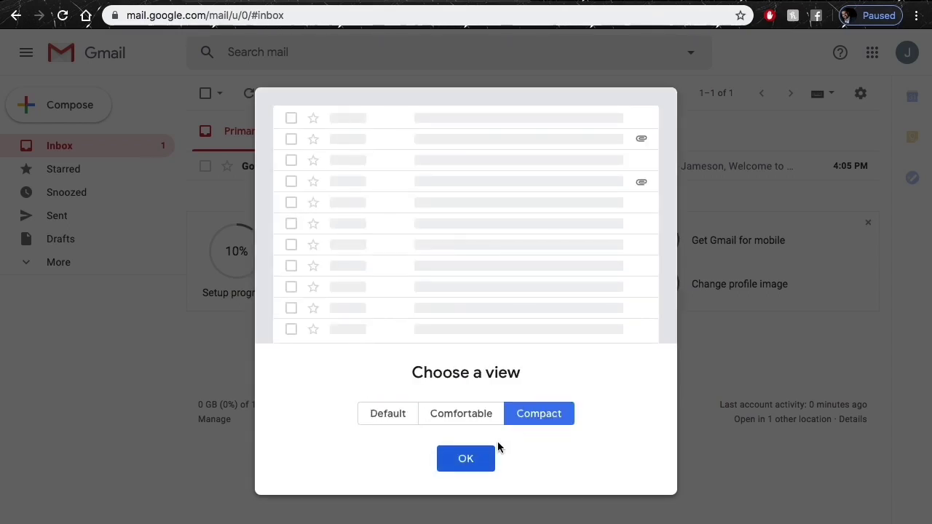
click(474, 462)
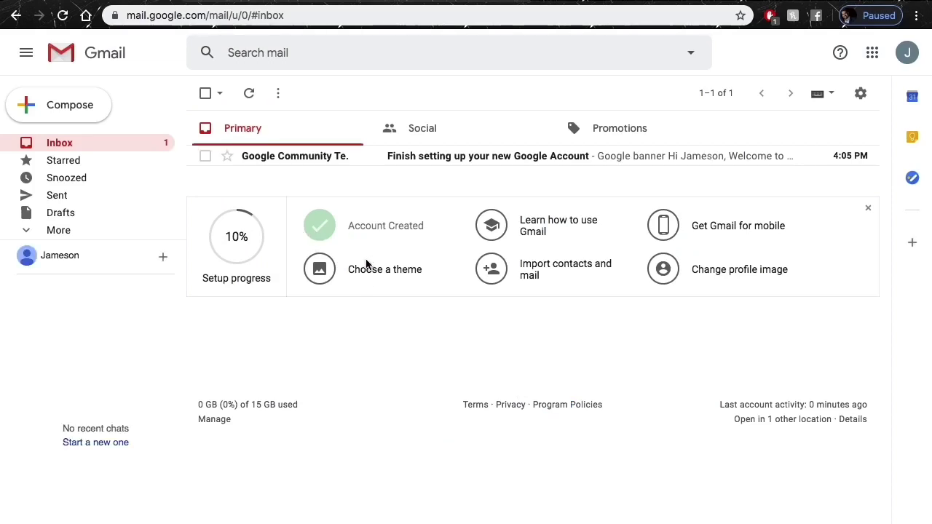
click(362, 269)
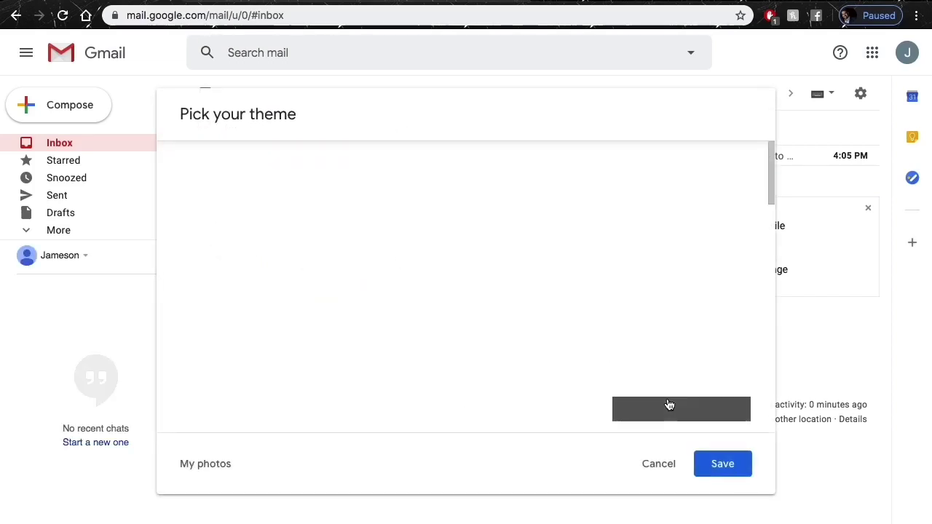
click(641, 214)
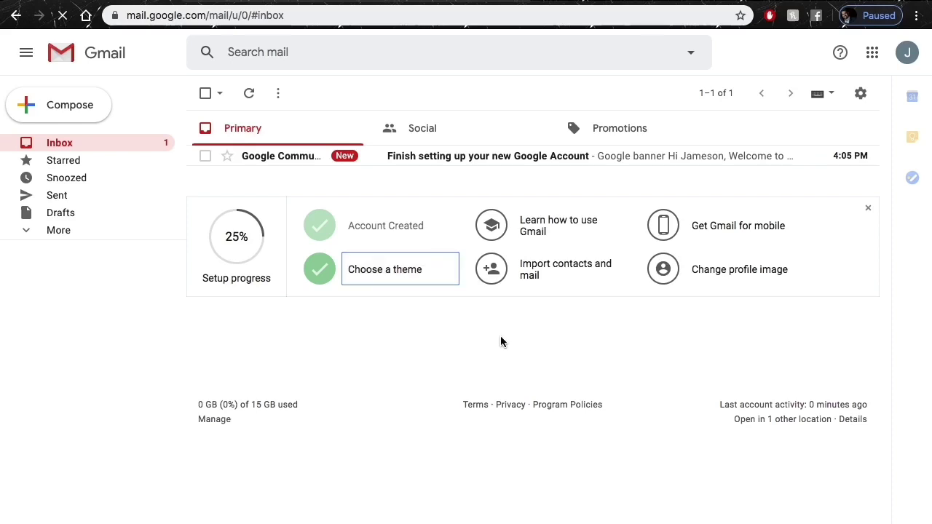
click(544, 220)
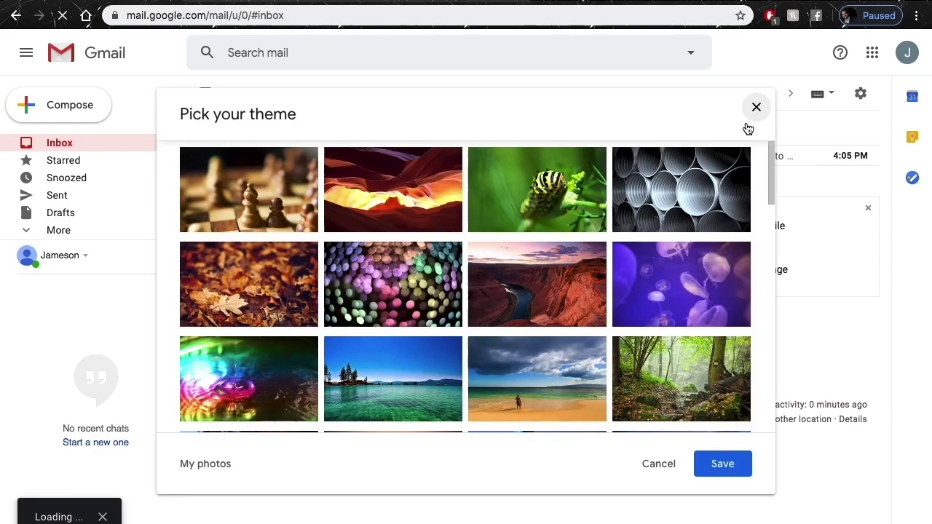
click(755, 107)
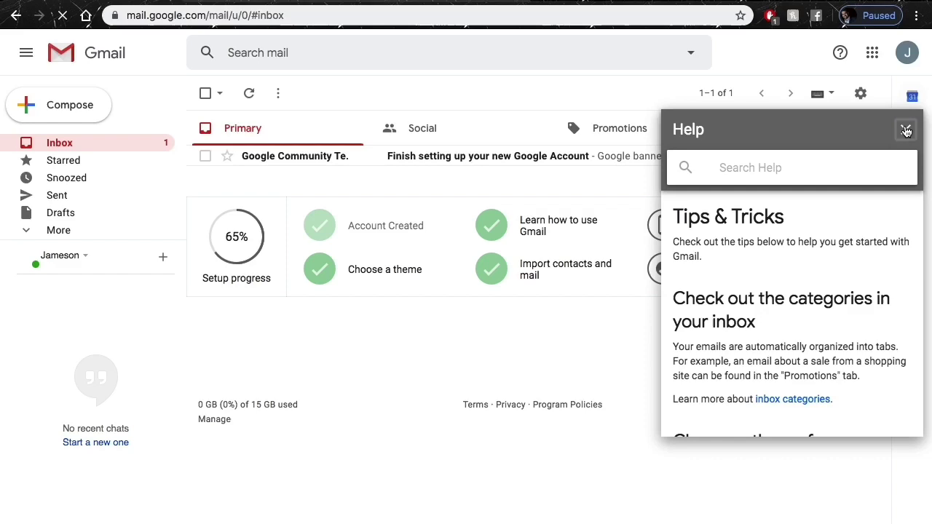
Dismiss the mobile app task and set no profile photo.
click(780, 228)
click(620, 201)
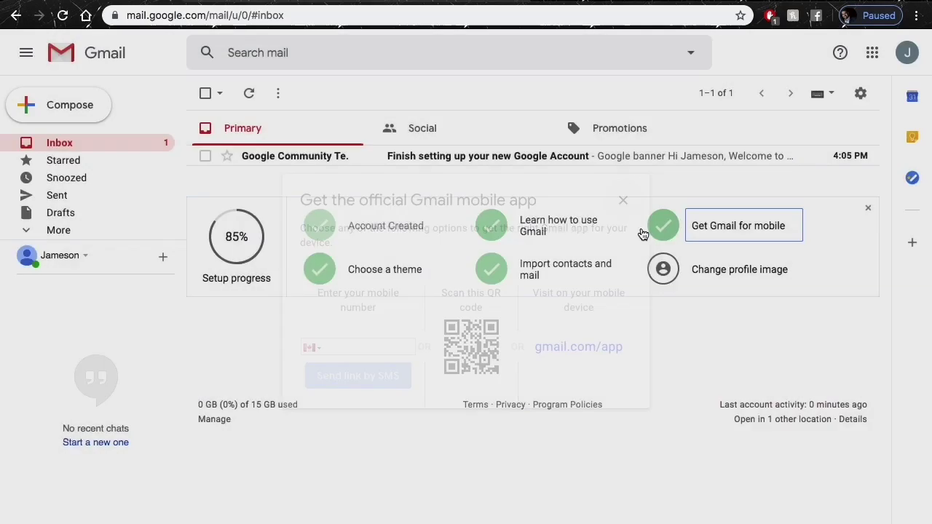
click(724, 289)
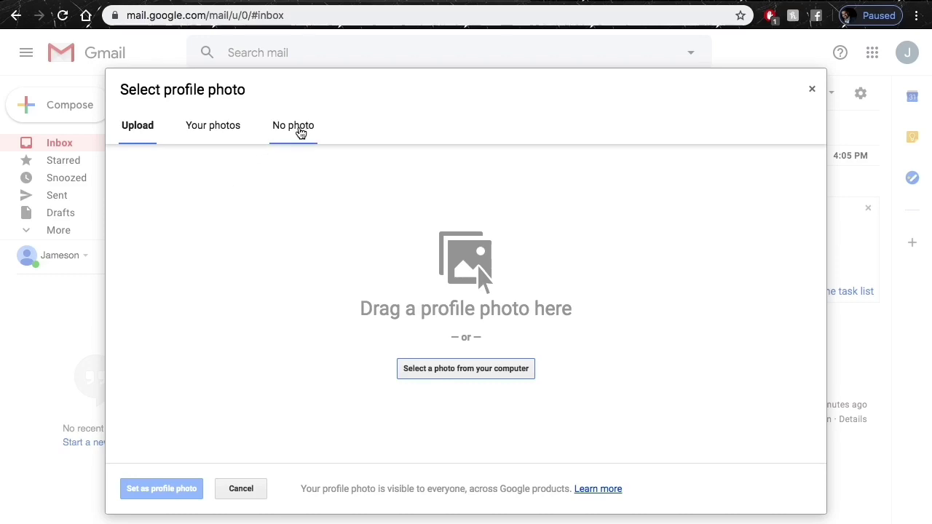
click(299, 130)
click(163, 492)
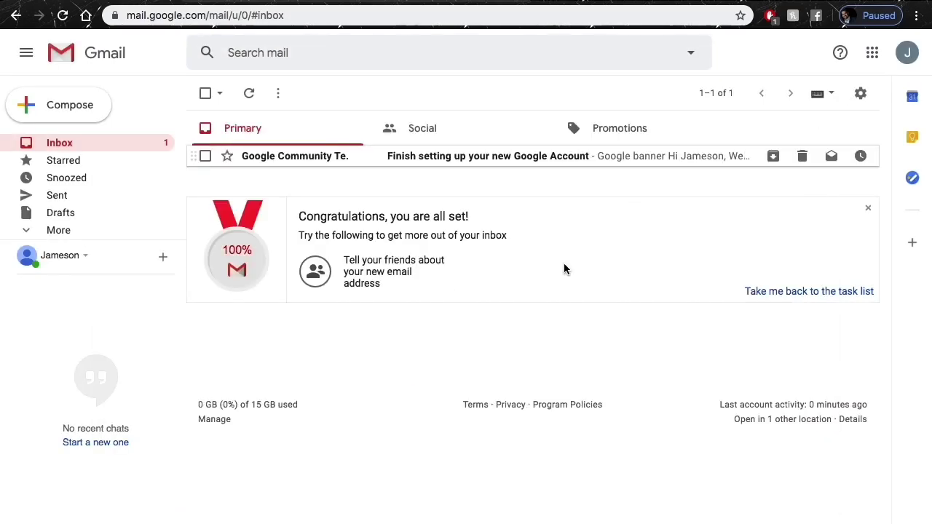
Delete the 'Finish setting up your new Google Account' welcome email.
click(206, 155)
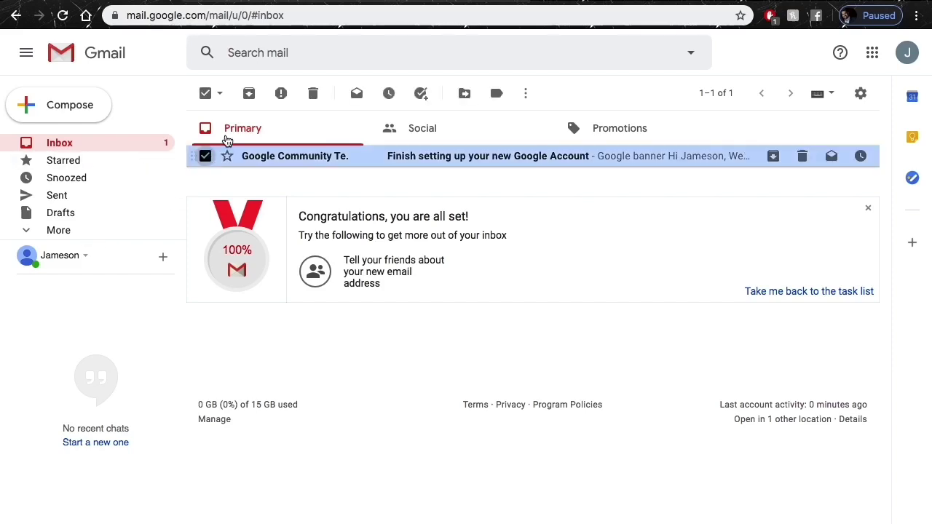
click(314, 93)
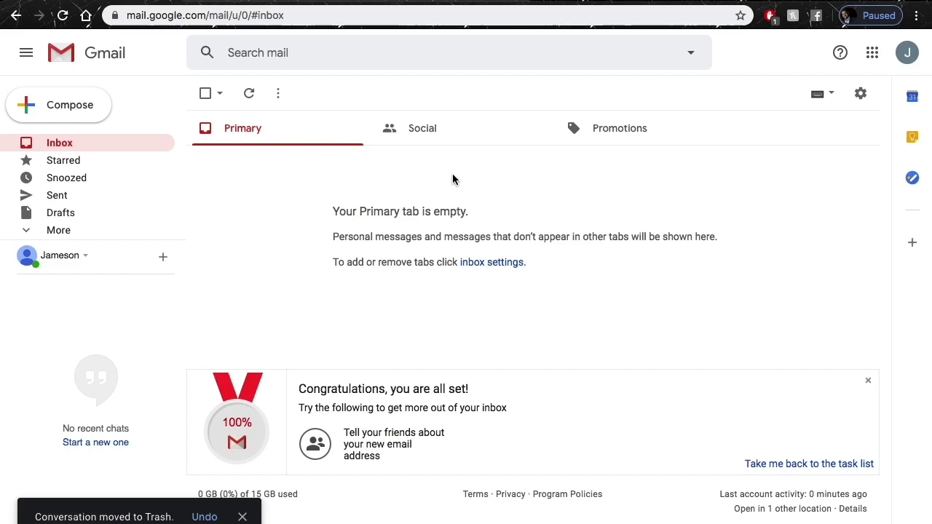
click(871, 63)
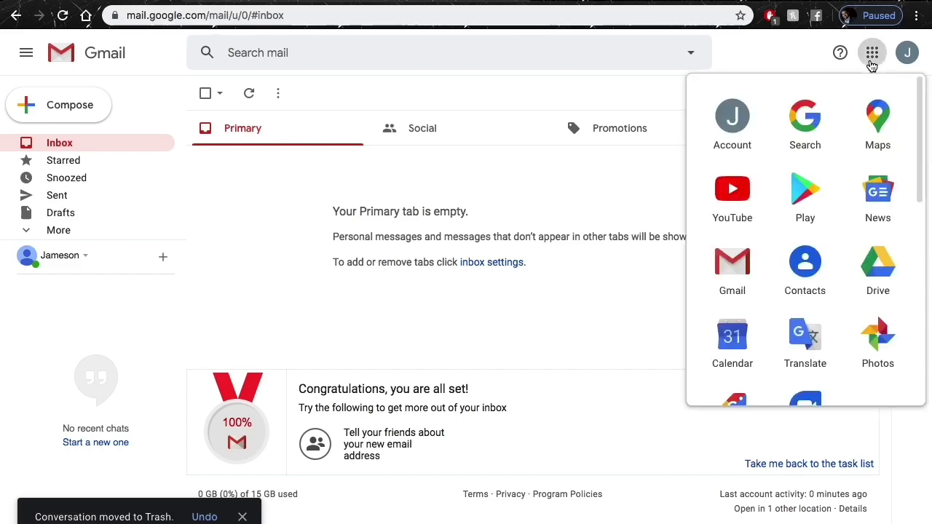
Open Gmail's full settings and scroll down to the Signature section.
click(659, 181)
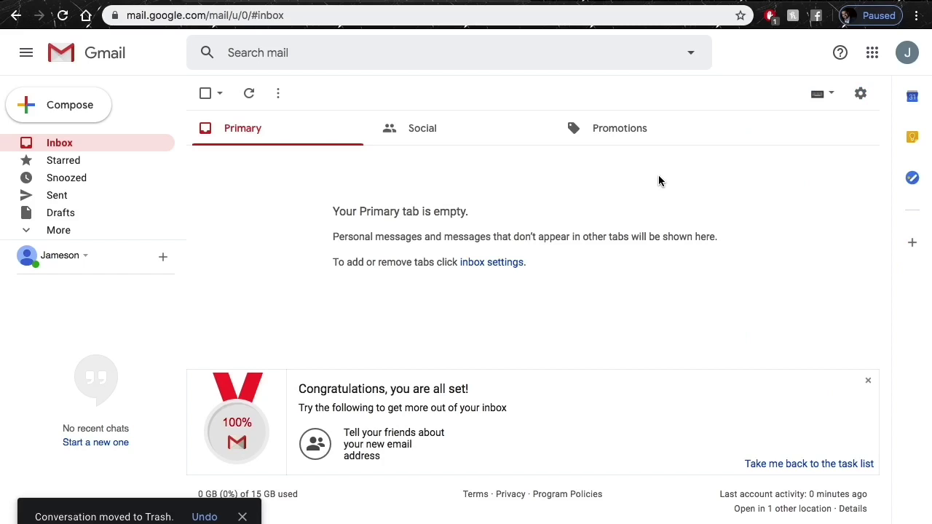
click(860, 95)
click(790, 182)
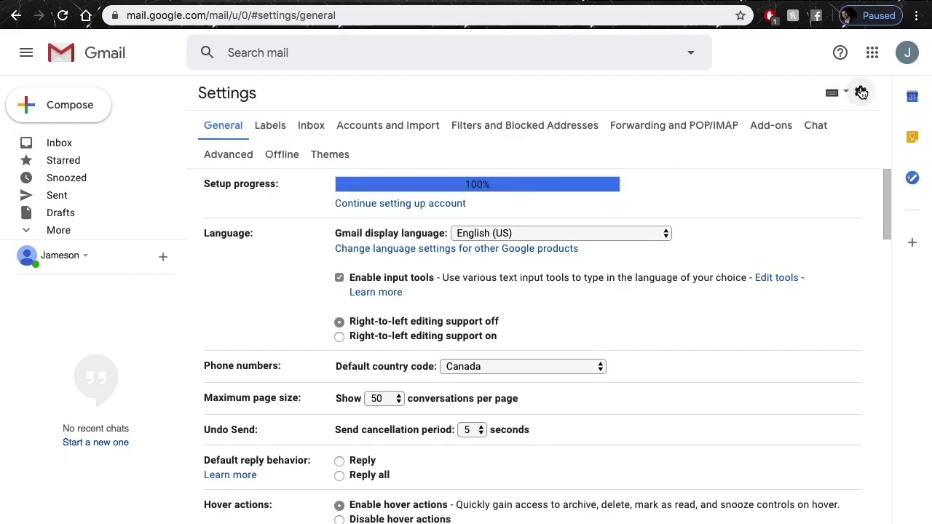
scroll(702, 248, down, 12)
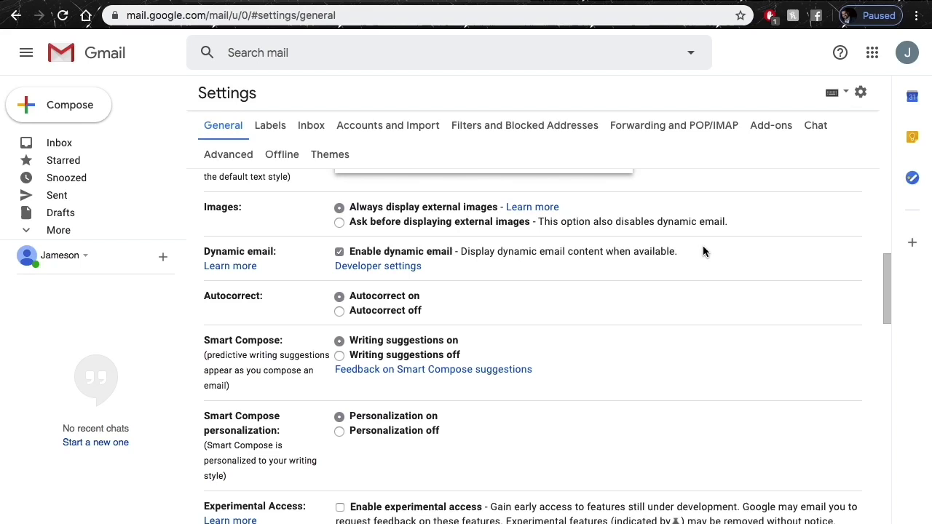
scroll(702, 246, down, 8)
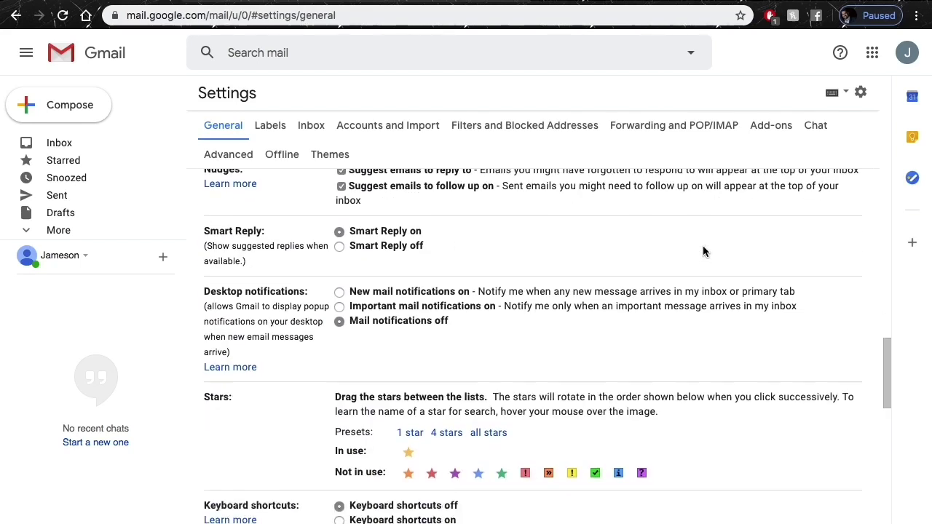
scroll(703, 246, down, 2)
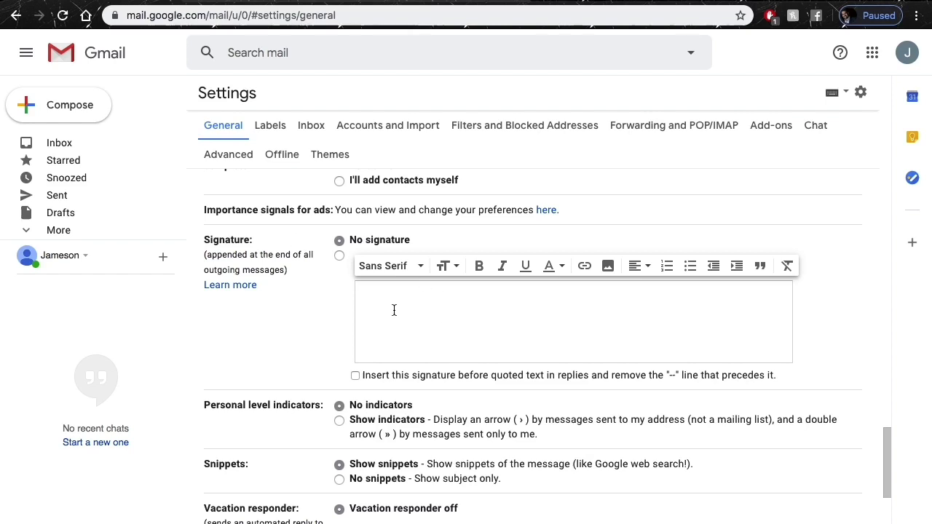
Write a signature with the owner's name, title Owner, Better Web Services and phone number.
click(394, 310)
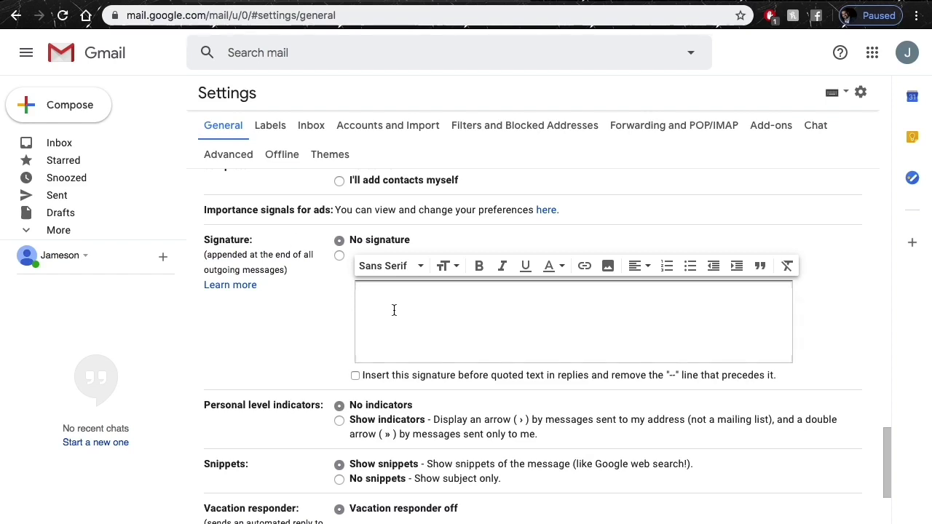
key(Tab)
click(452, 311)
key(Return)
text(Owner)
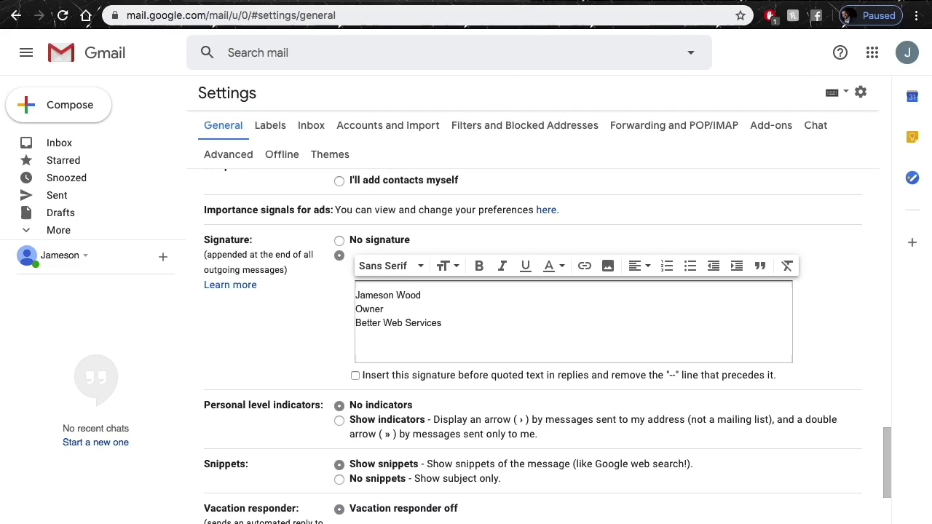
text(777-777-7777)
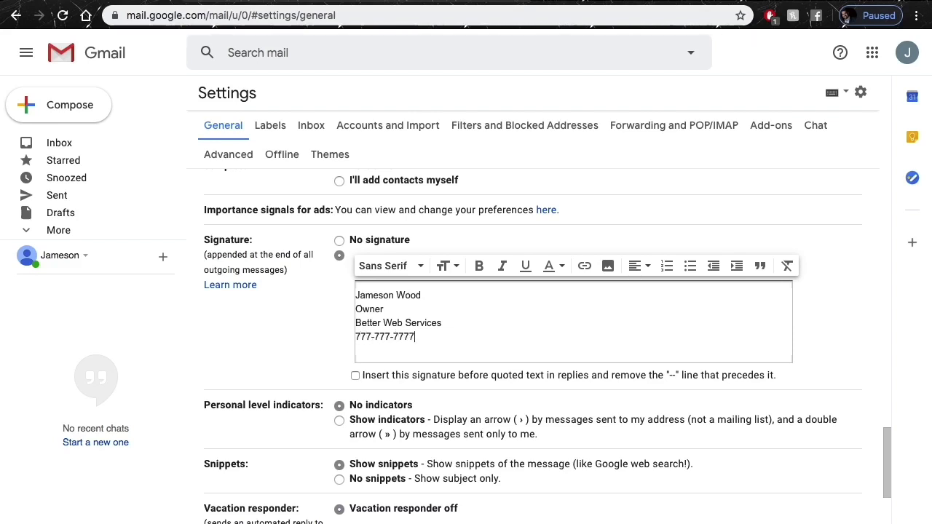
Place the signature above quoted replies, save changes, and switch to the Google My Business tab.
click(379, 375)
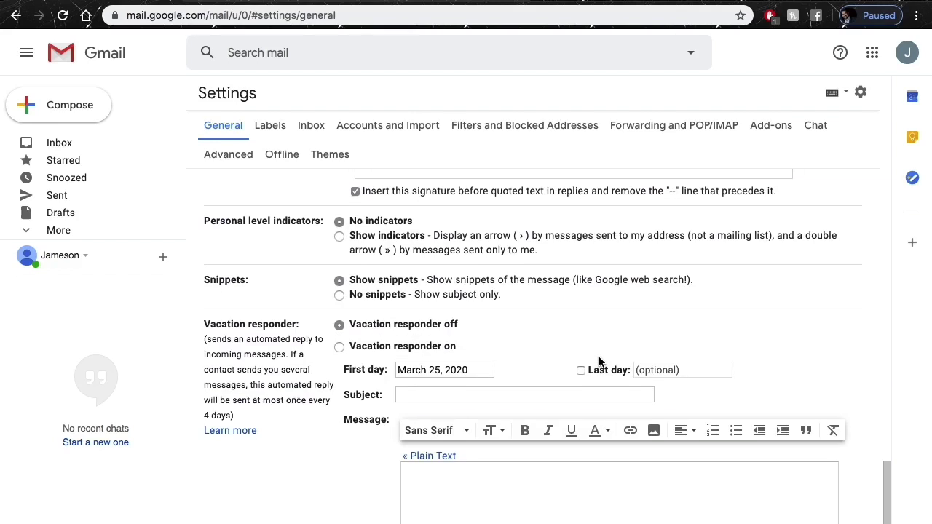
scroll(539, 408, down, 3)
scroll(434, 462, down, 3)
click(491, 474)
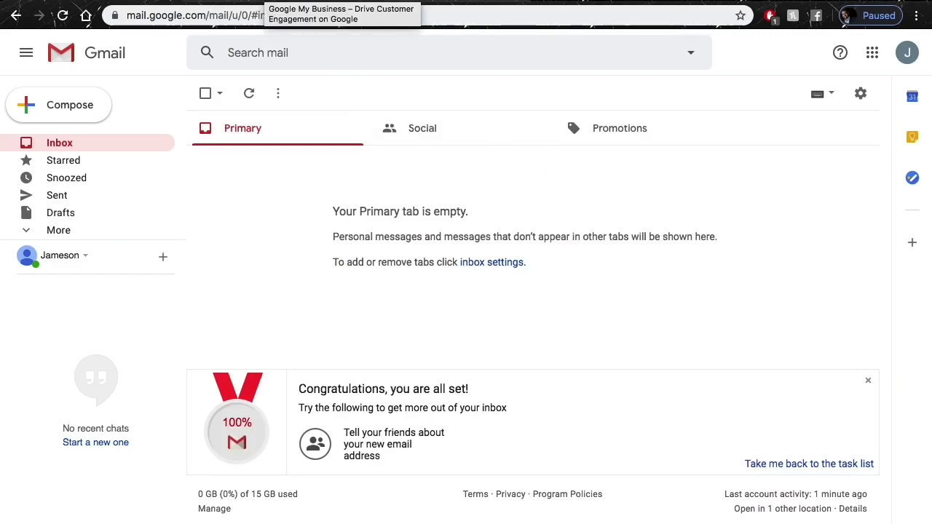
click(265, 2)
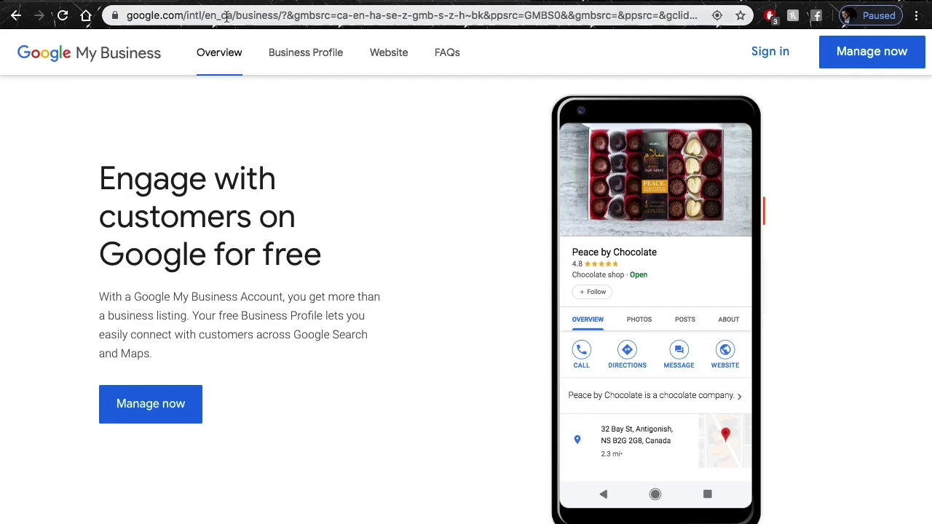
click(226, 16)
Search 'google business listing', open Google My Business, sign in, and enter Better Web Services Kingston.
text(google business listing)
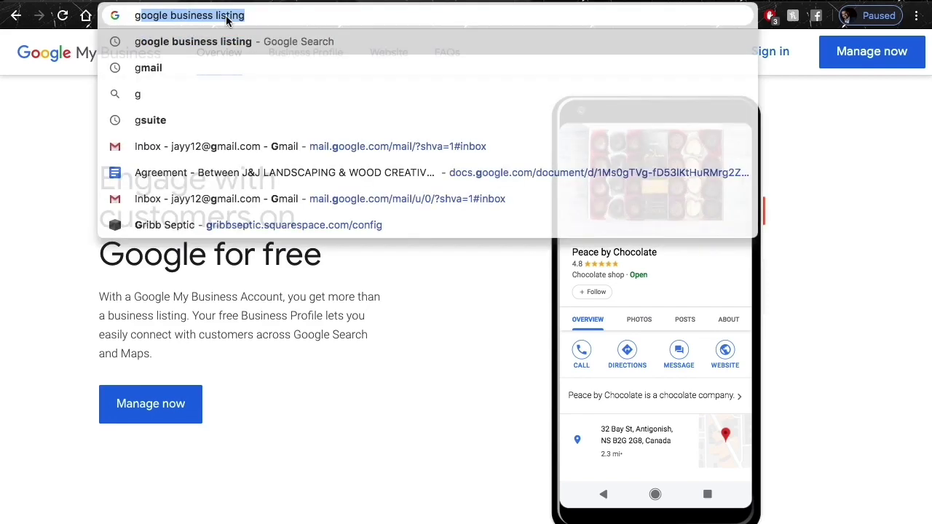
key(Return)
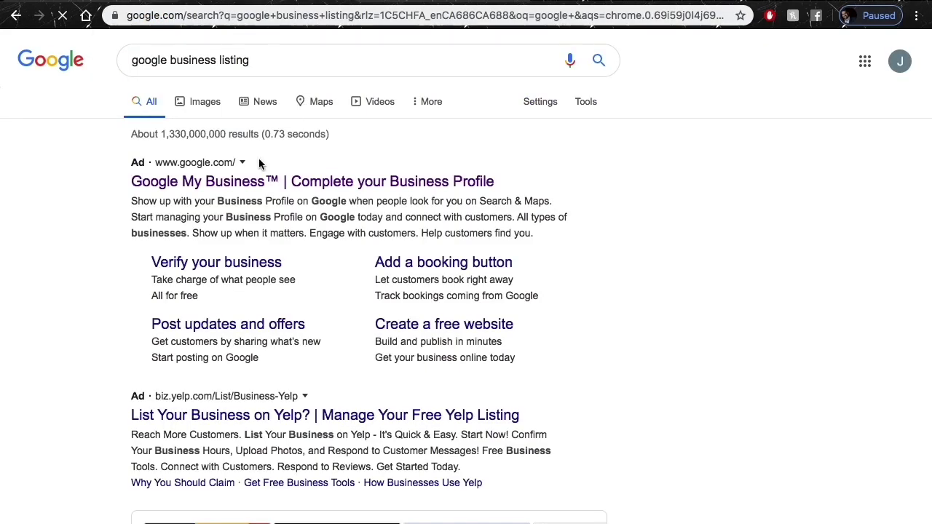
click(244, 181)
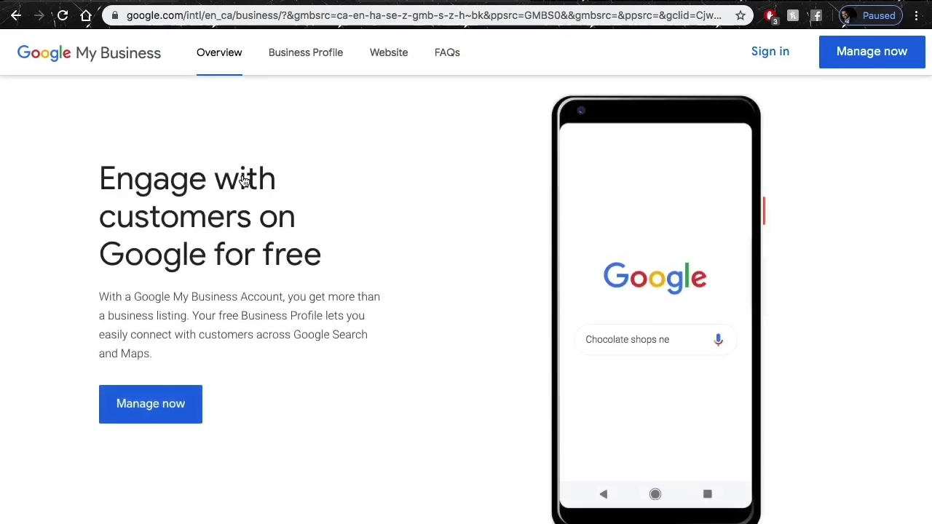
click(762, 68)
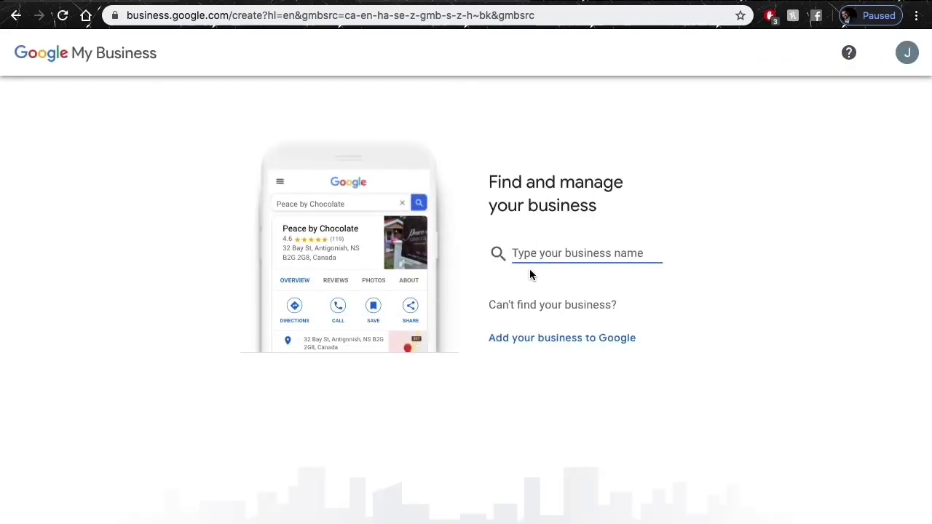
text(Better Web)
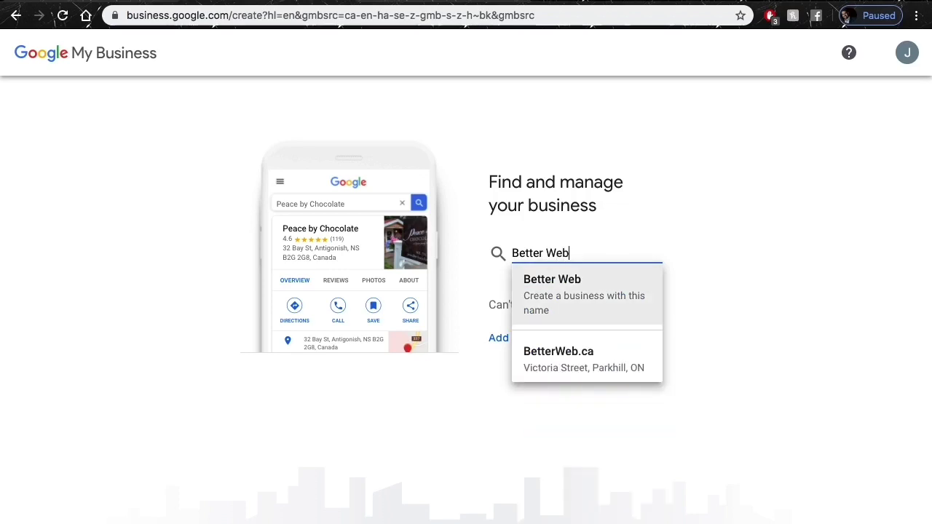
text( Services )
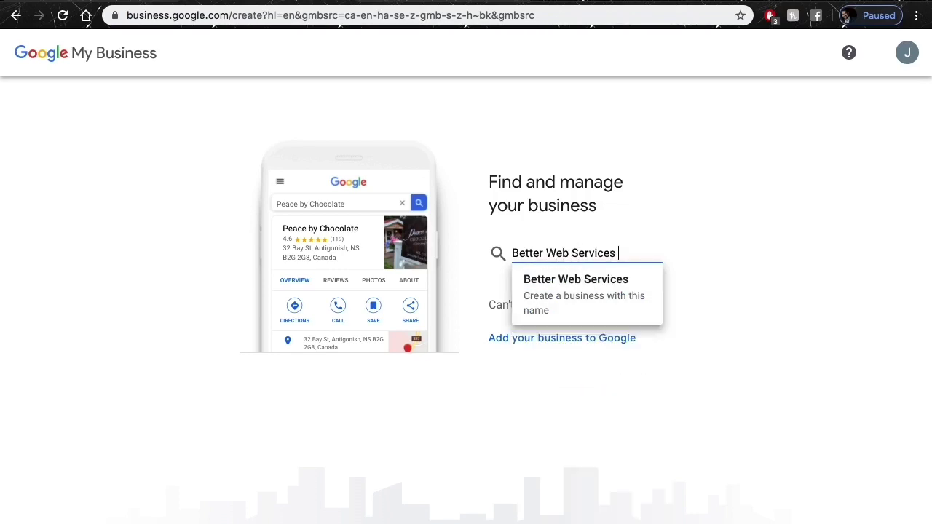
text(Kingston)
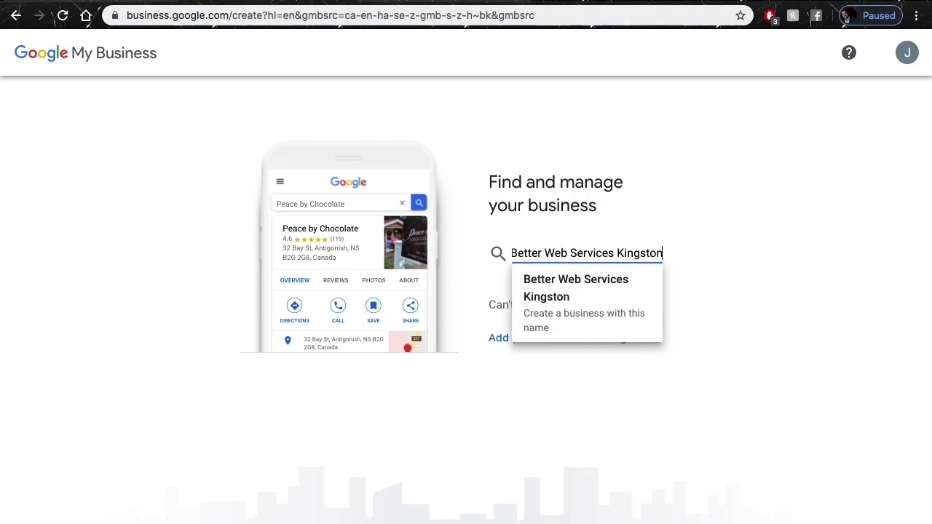
key(Return)
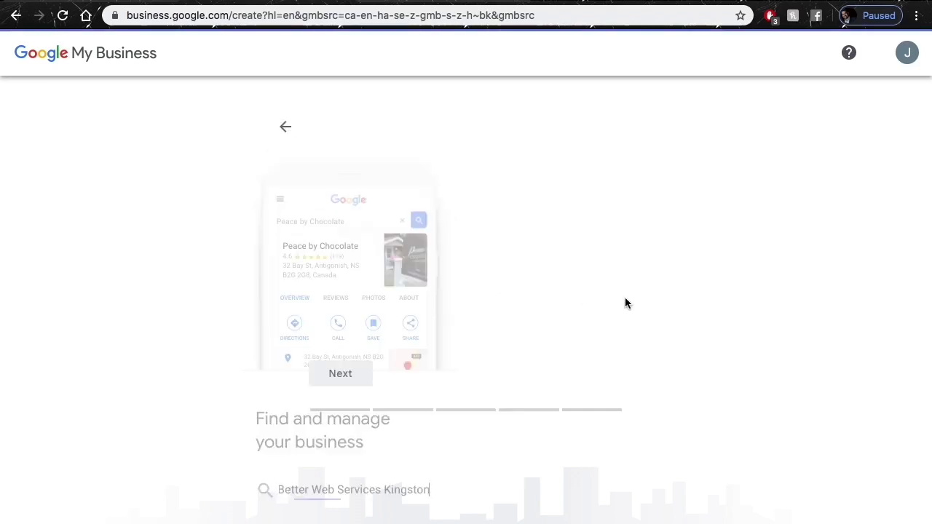
Set the business category to Web Designer.
click(353, 325)
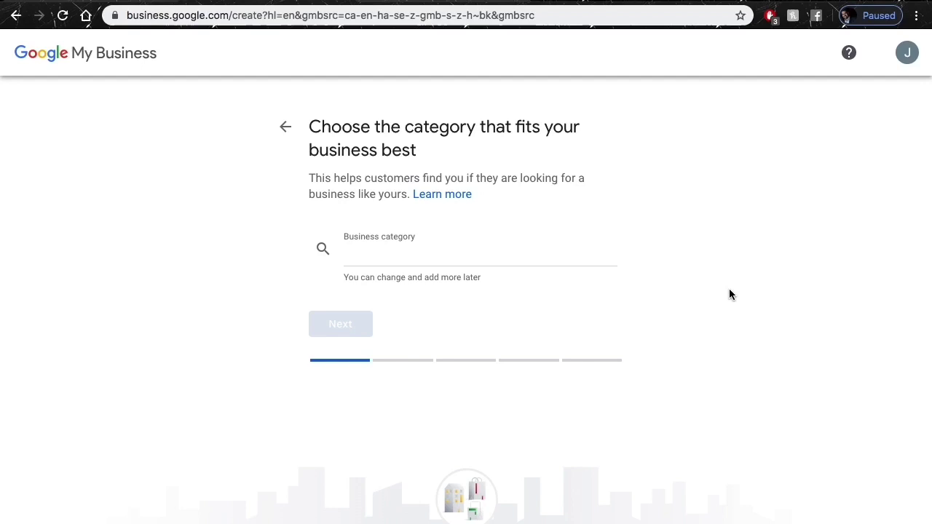
click(487, 252)
text(Web )
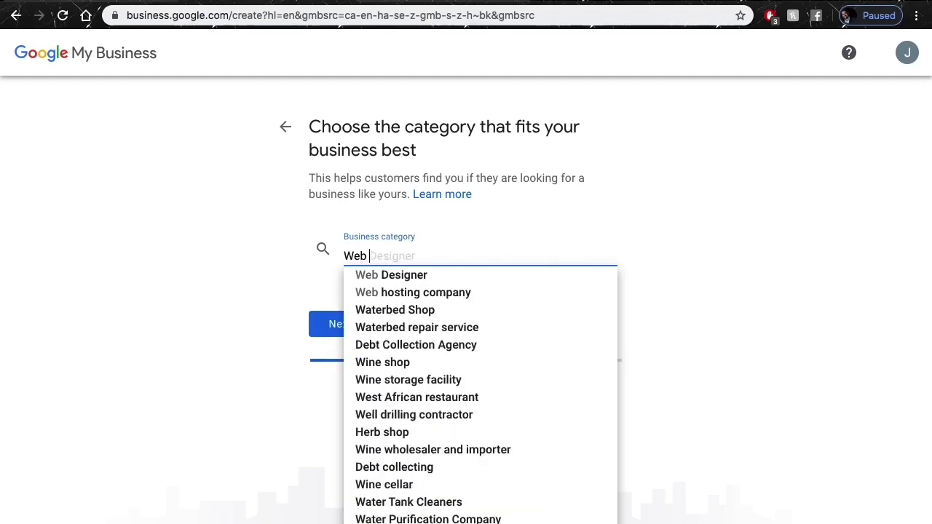
text(Designer)
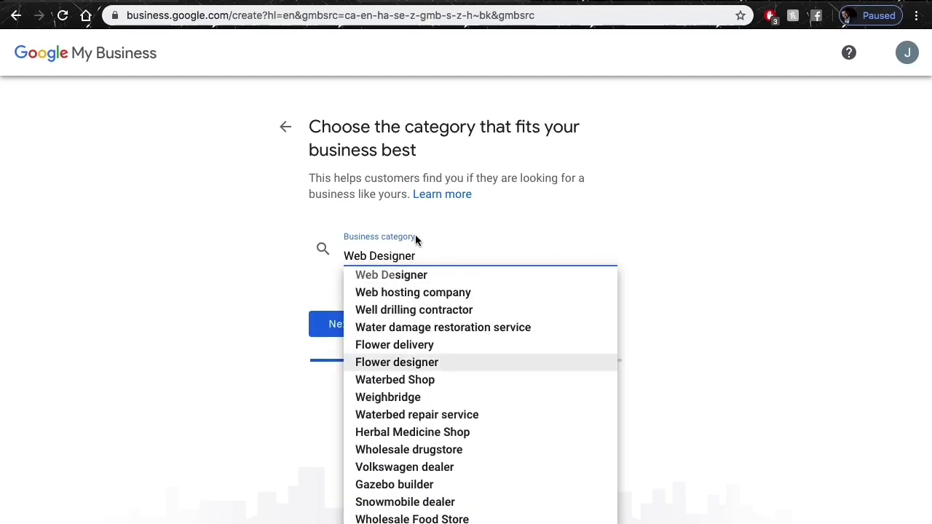
click(386, 274)
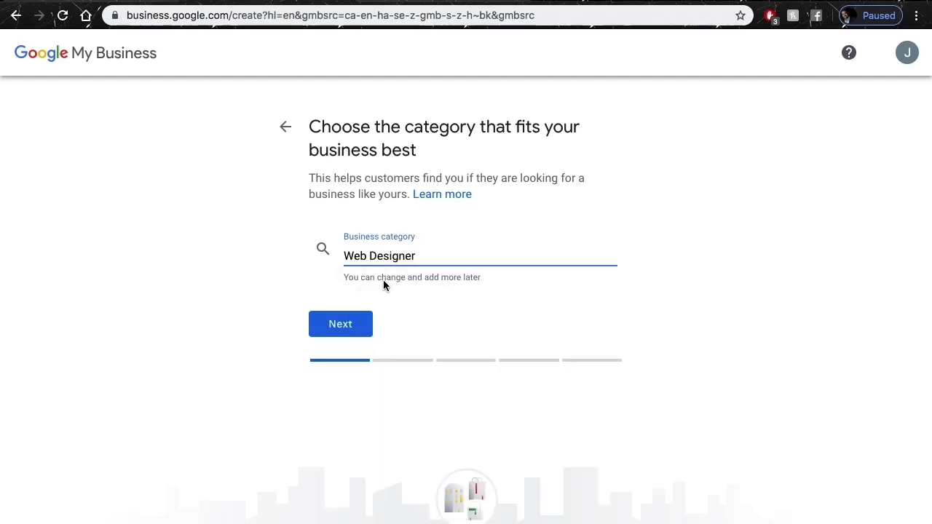
click(339, 321)
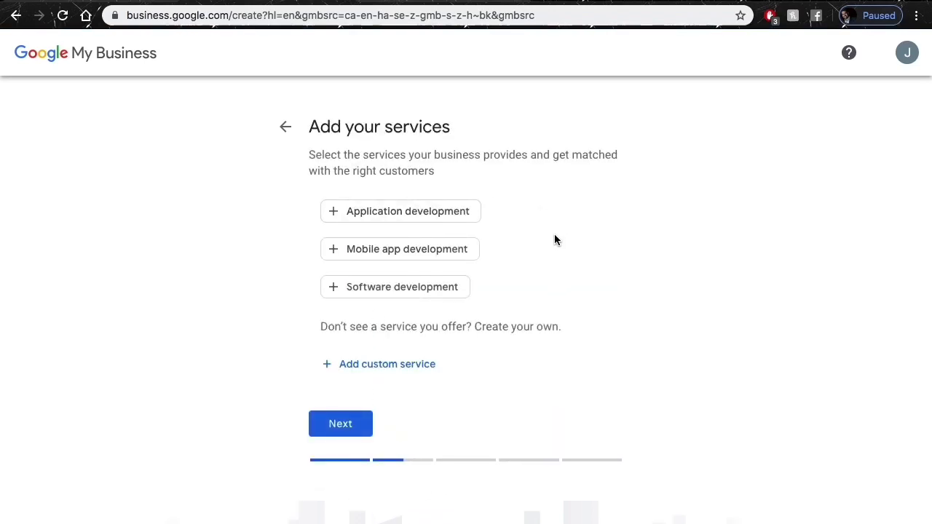
Add Application, Mobile app and Software development as services.
click(340, 423)
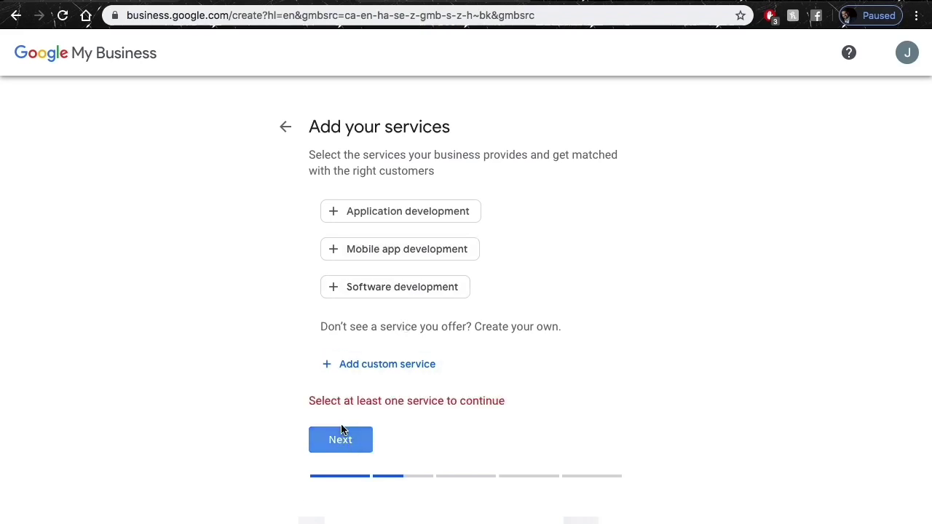
click(429, 219)
click(410, 255)
click(383, 291)
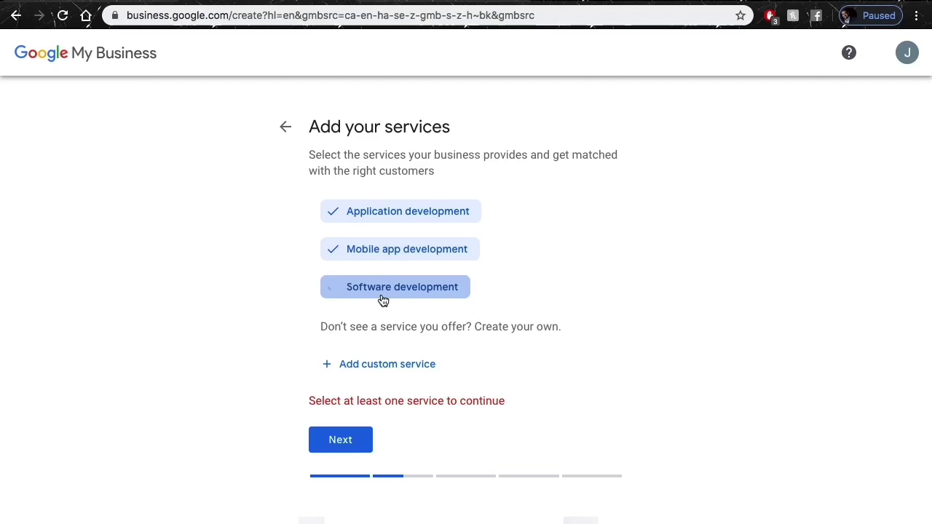
click(329, 441)
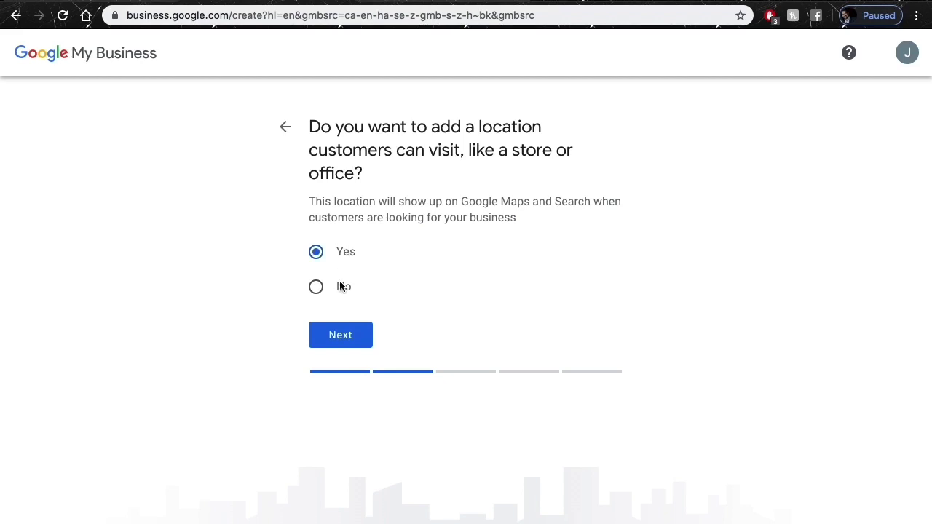
Confirm a visitable location and autofill the Kingston business address.
click(334, 337)
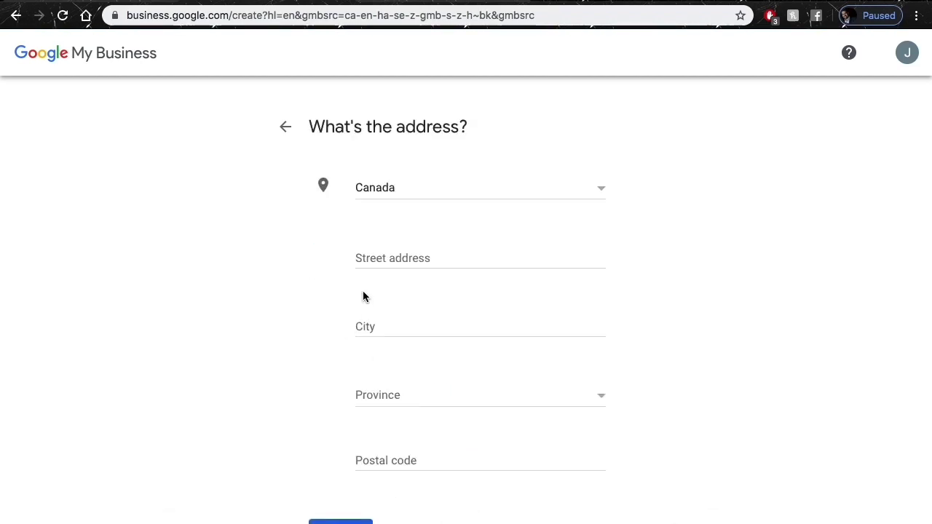
click(401, 258)
click(399, 291)
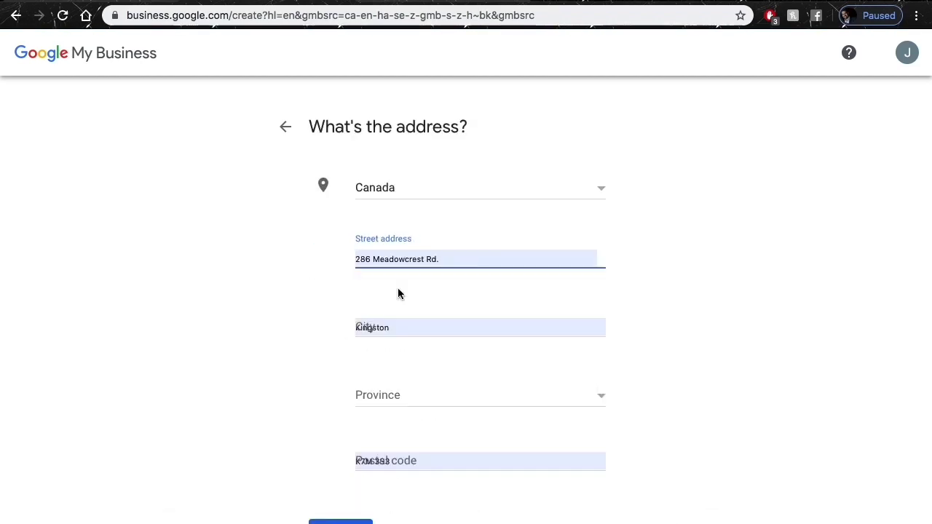
click(485, 282)
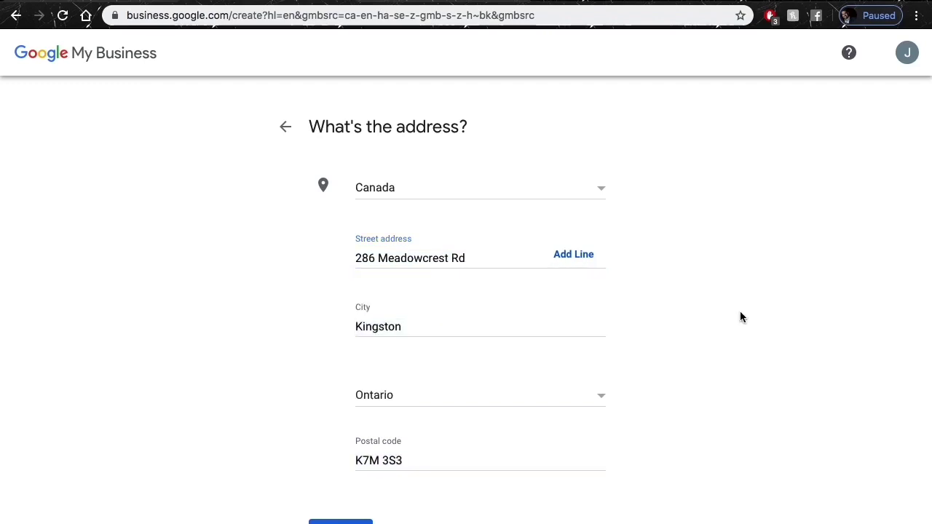
scroll(742, 317, down, 2)
click(348, 421)
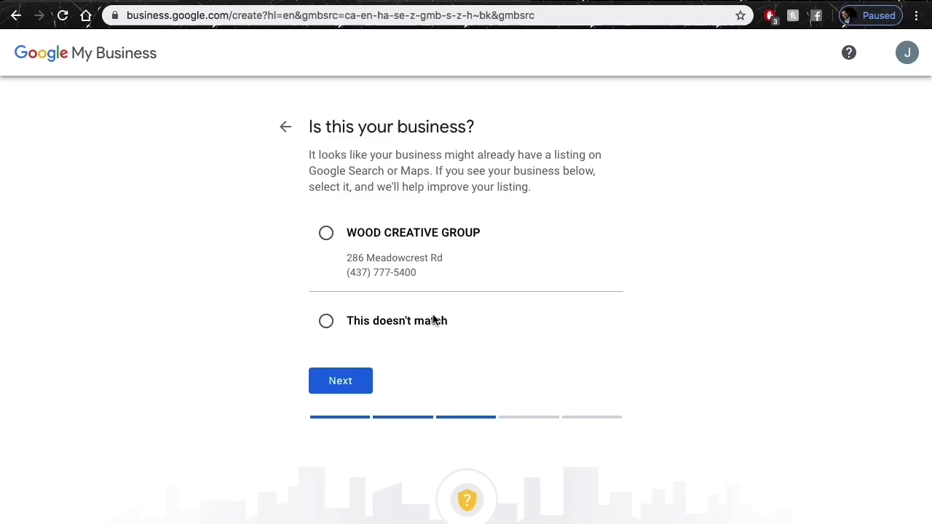
Reject the matching listing, confirm serving outside the location, and add Kingston, ON as a service area.
click(359, 319)
click(338, 382)
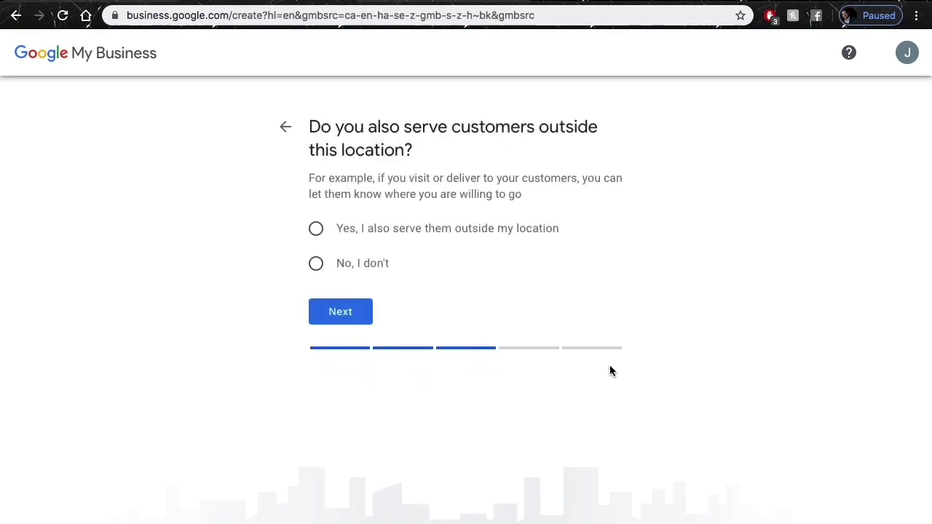
click(398, 230)
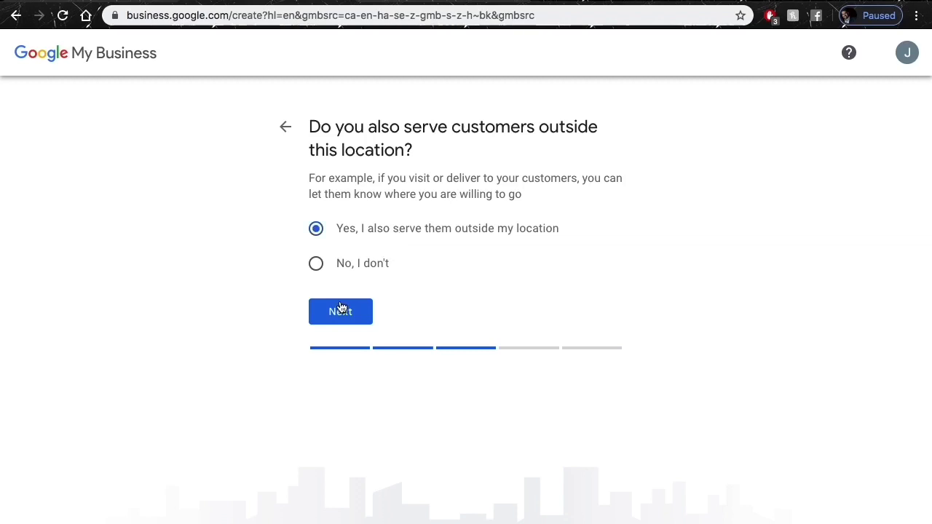
click(339, 312)
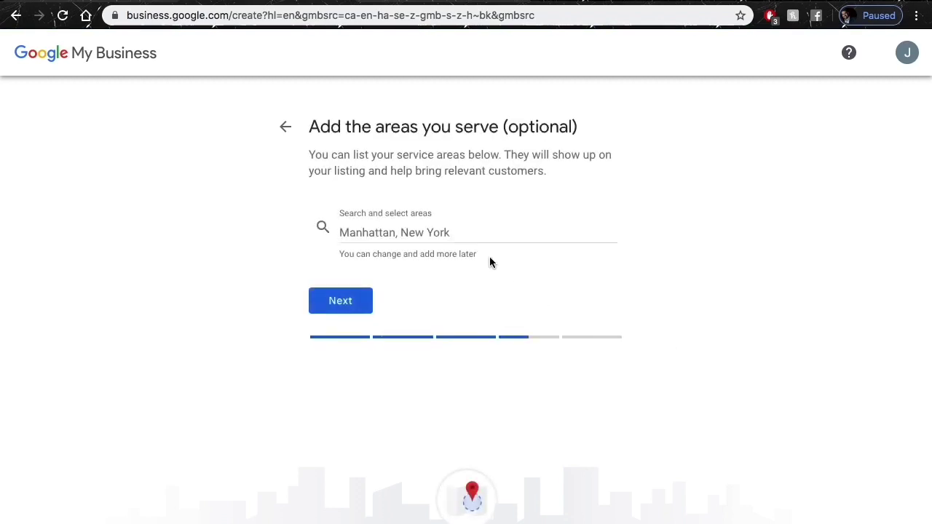
click(427, 225)
text(Kingst)
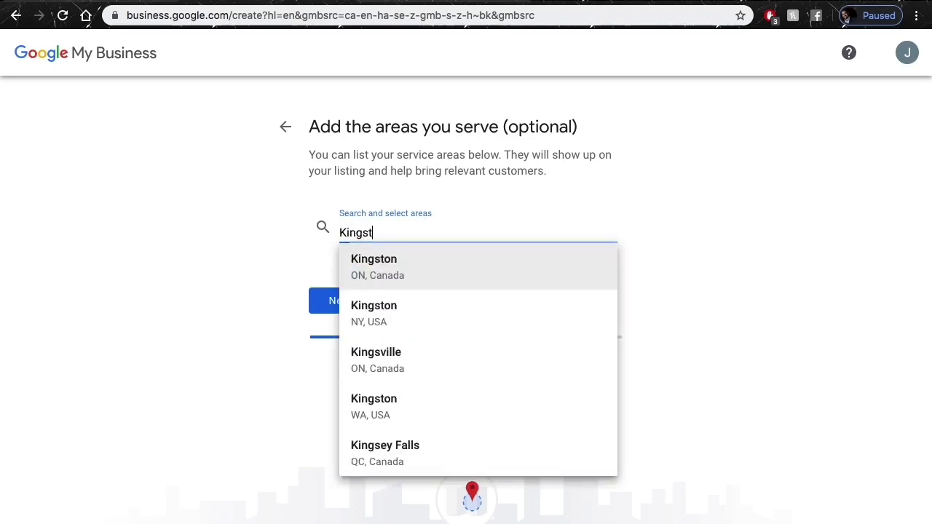
key(Return)
click(358, 356)
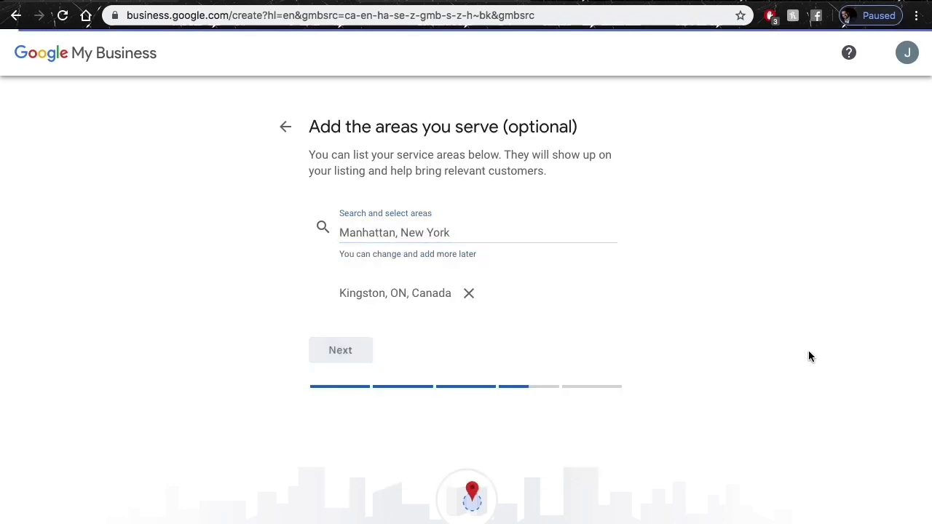
Add a saved phone number and the woodcreativegroup.com website, and decline Google updates.
click(468, 248)
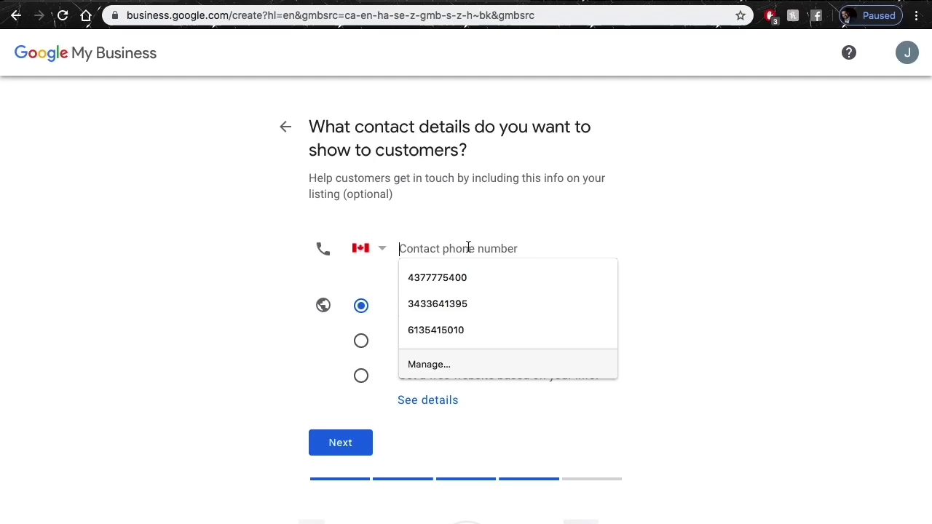
click(447, 279)
click(485, 308)
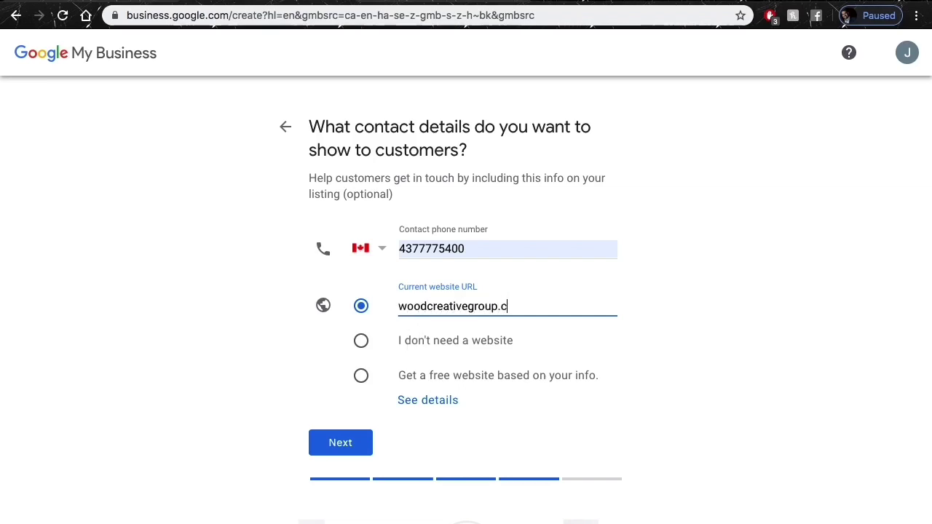
click(362, 440)
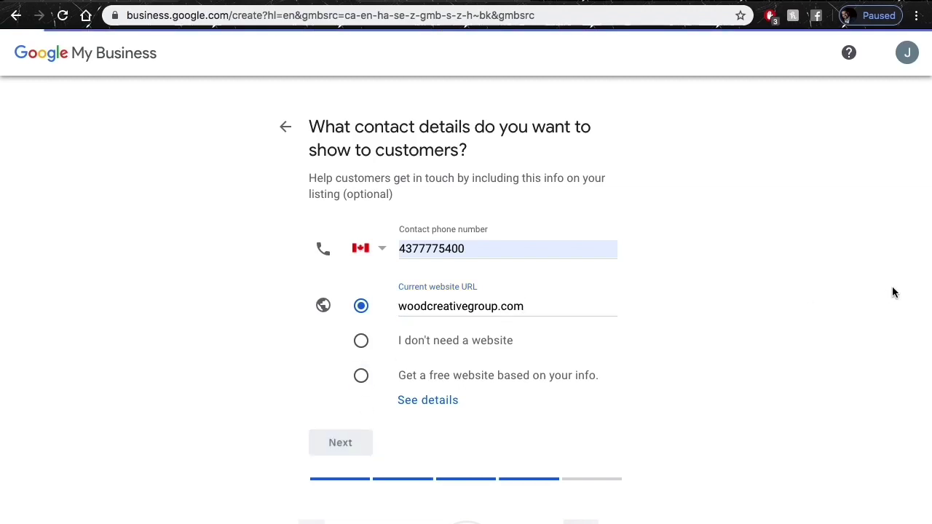
click(315, 240)
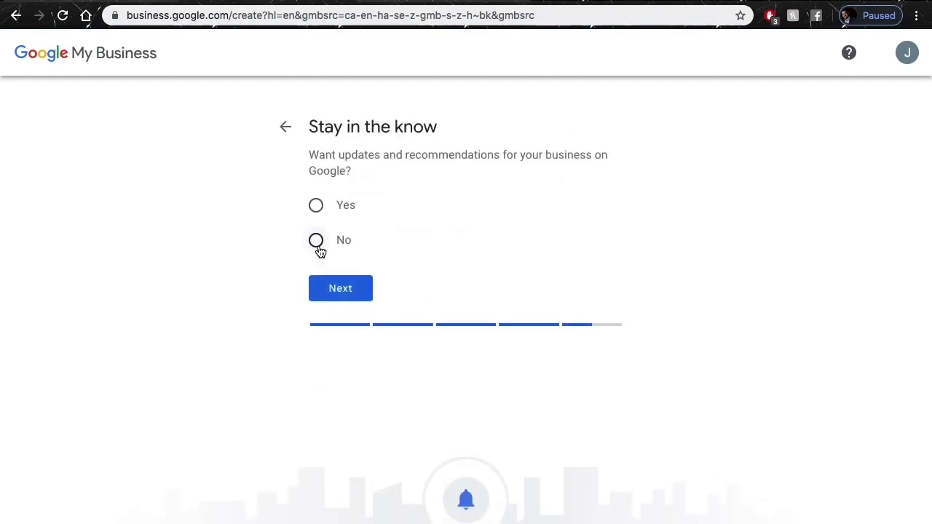
click(340, 289)
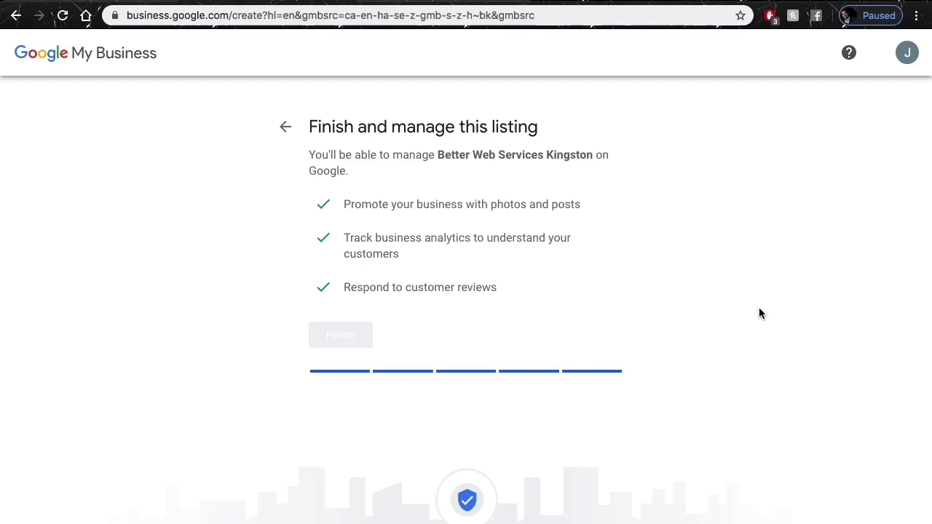
Finish the listing, enter the contact name, and choose to verify Better Web Services Kingston later.
click(342, 337)
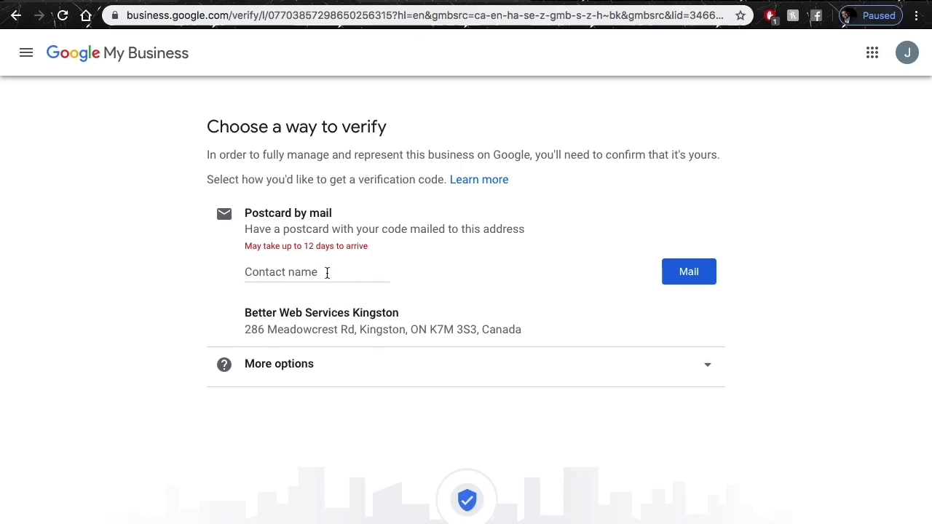
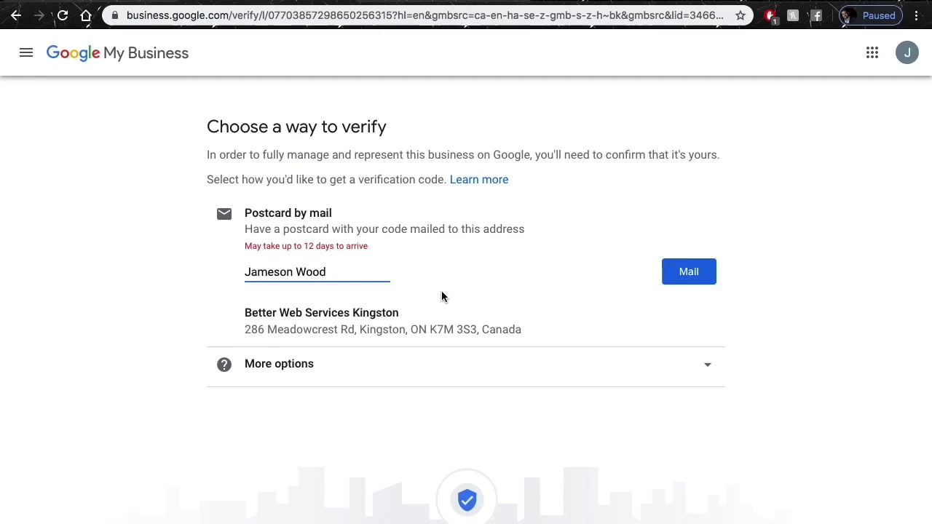
click(314, 376)
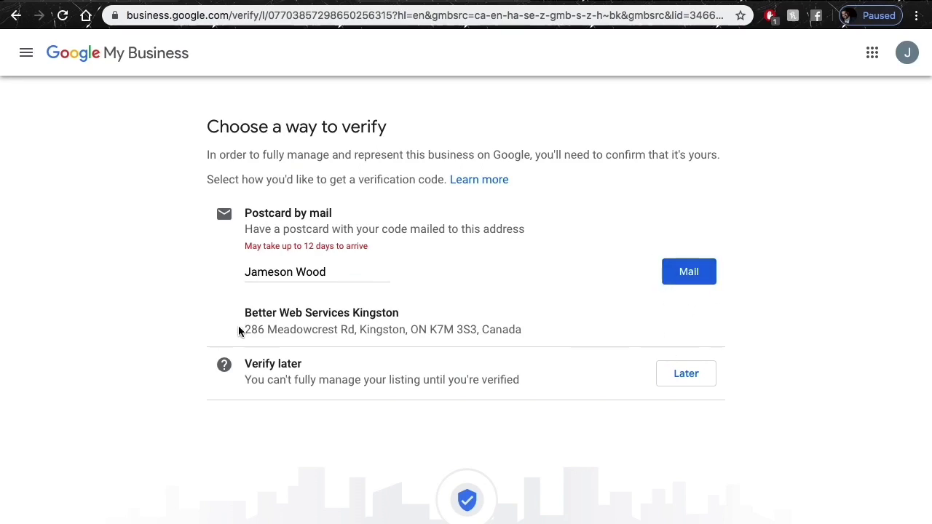
drag(244, 329, 542, 343)
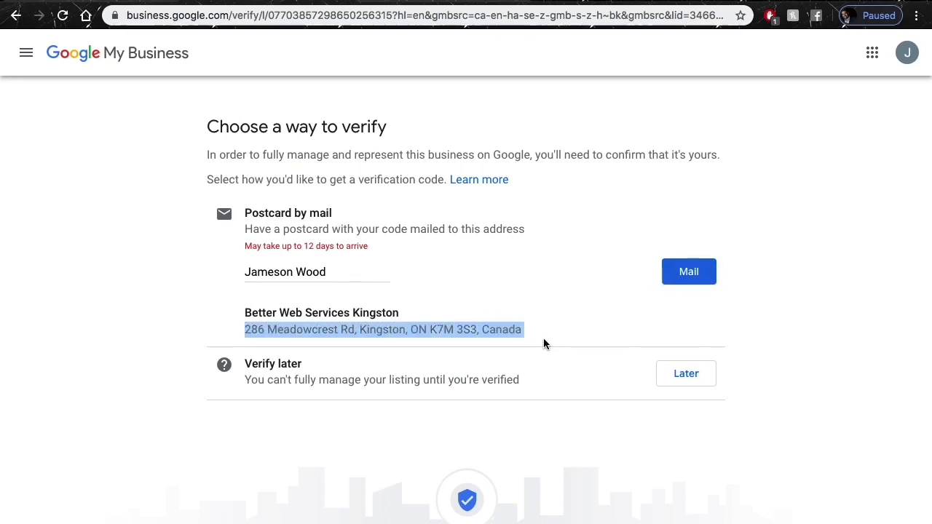
click(587, 304)
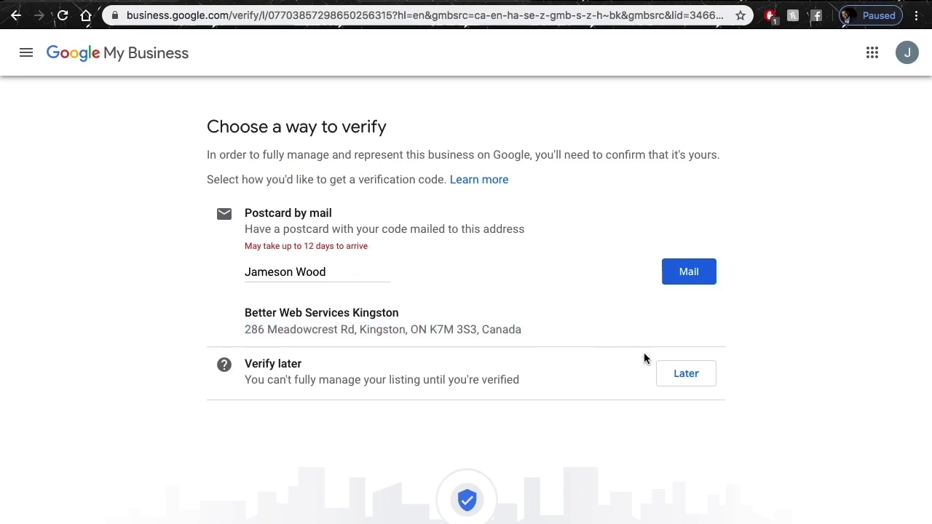
click(676, 385)
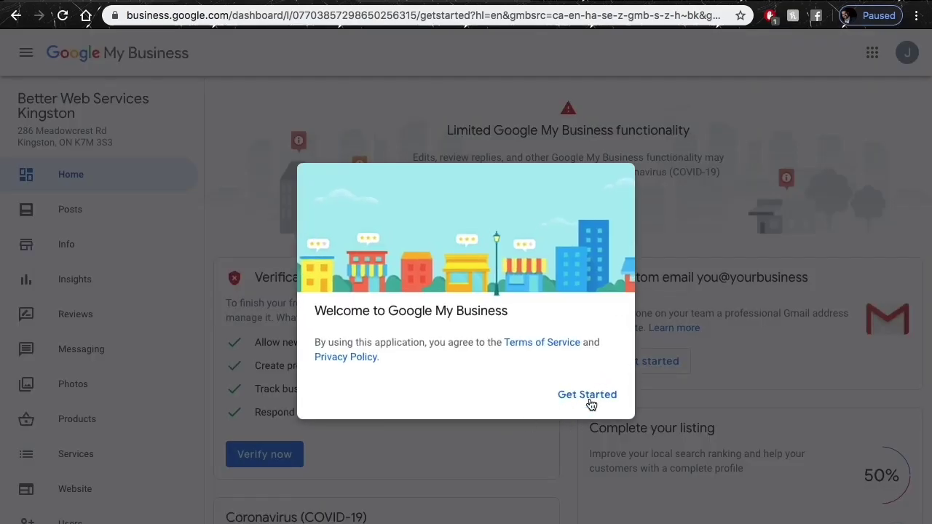
click(584, 405)
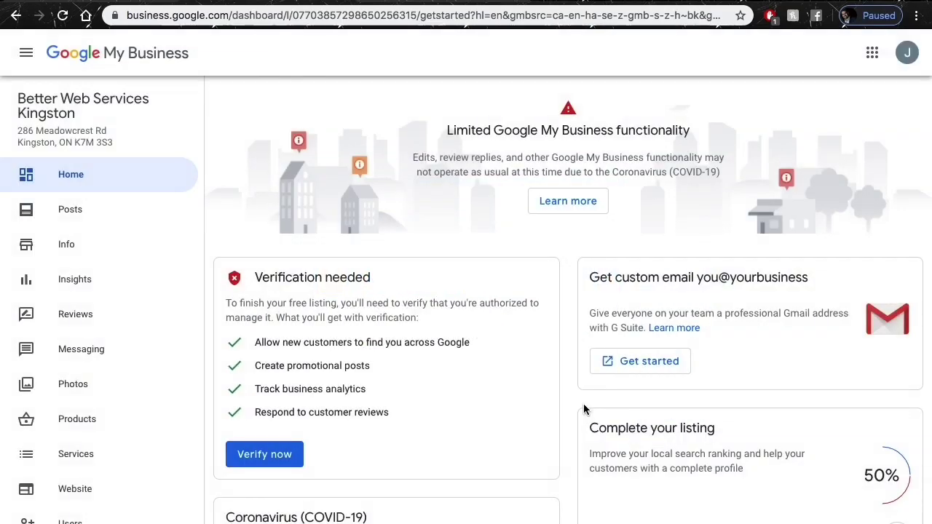
scroll(460, 408, down, 3)
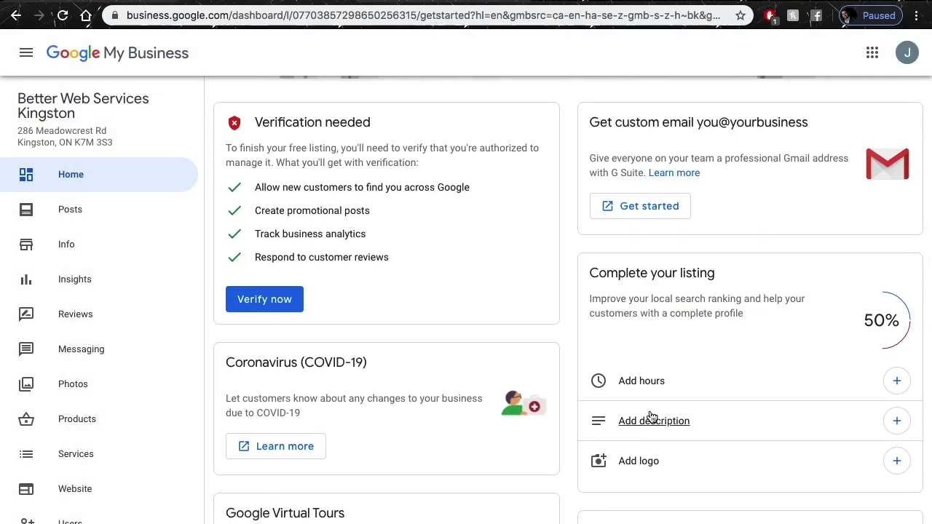
scroll(743, 373, down, 1)
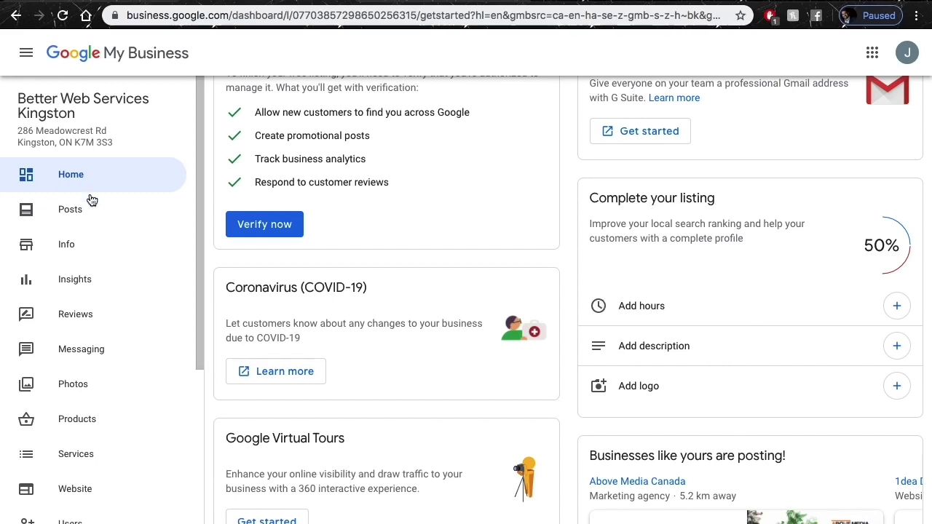
scroll(58, 451, down, 3)
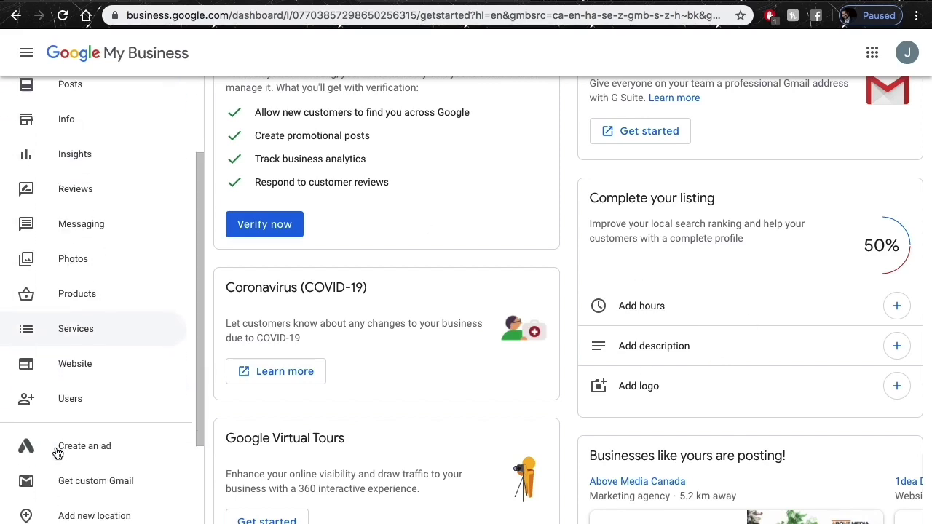
scroll(57, 453, down, 1)
scroll(57, 451, up, 4)
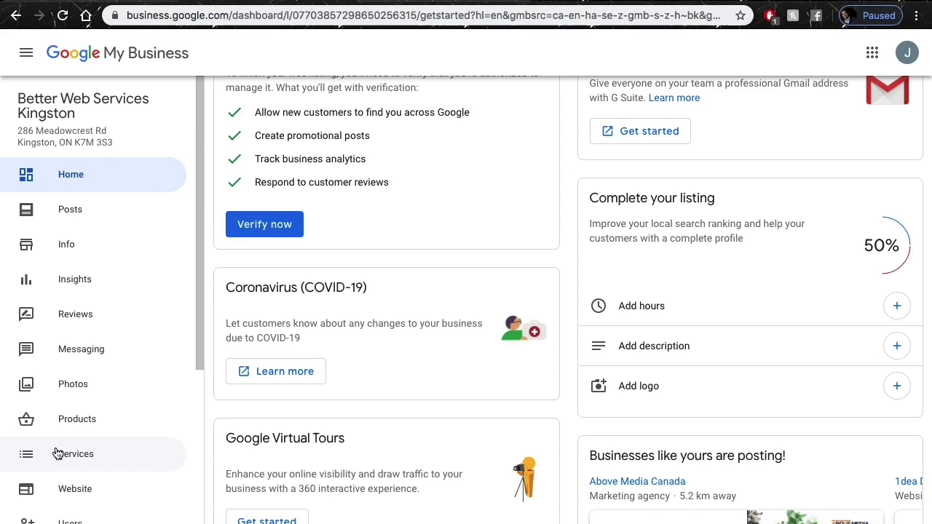
Start adding business hours and set Sunday and Monday to open 24 hours.
click(633, 306)
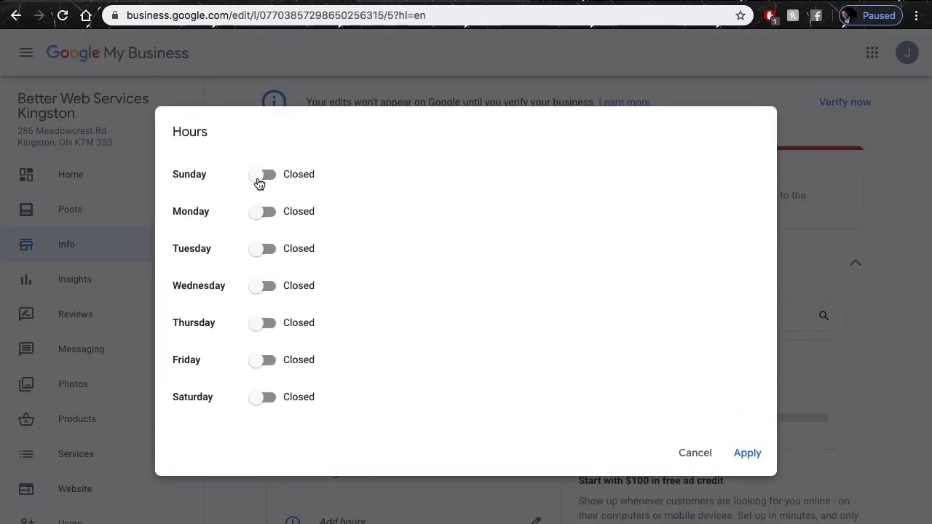
click(260, 176)
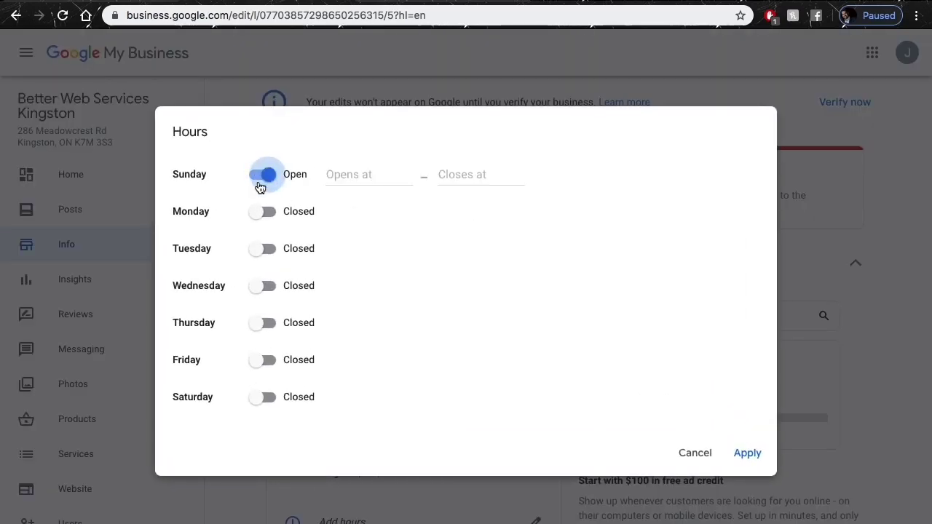
click(262, 212)
click(383, 178)
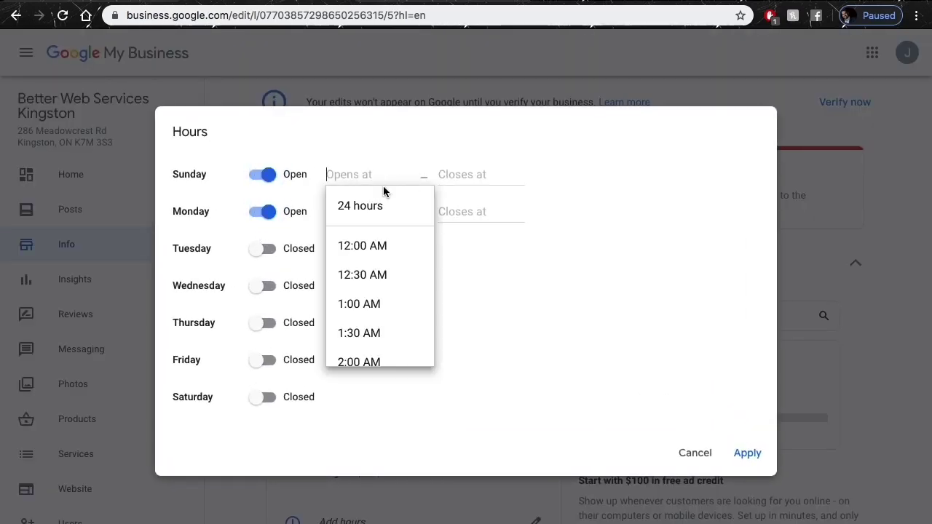
click(374, 206)
click(369, 213)
click(339, 243)
Mark Tuesday, Wednesday and Thursday as open 24 hours.
click(316, 249)
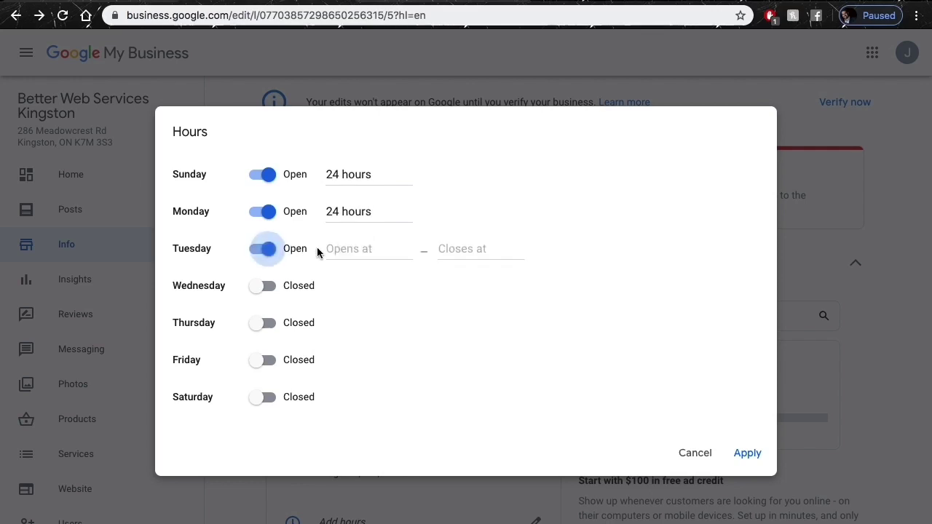
click(344, 255)
click(353, 279)
click(319, 287)
click(342, 286)
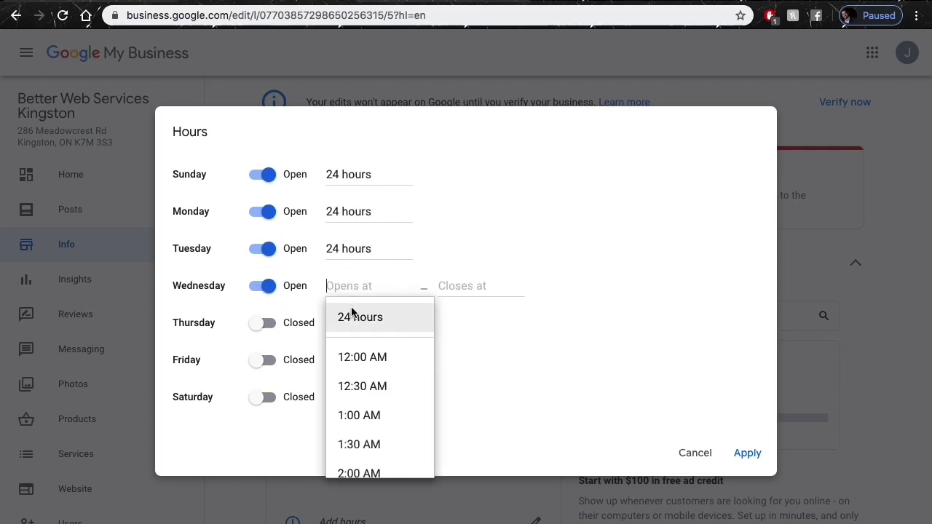
click(352, 313)
click(302, 324)
click(359, 324)
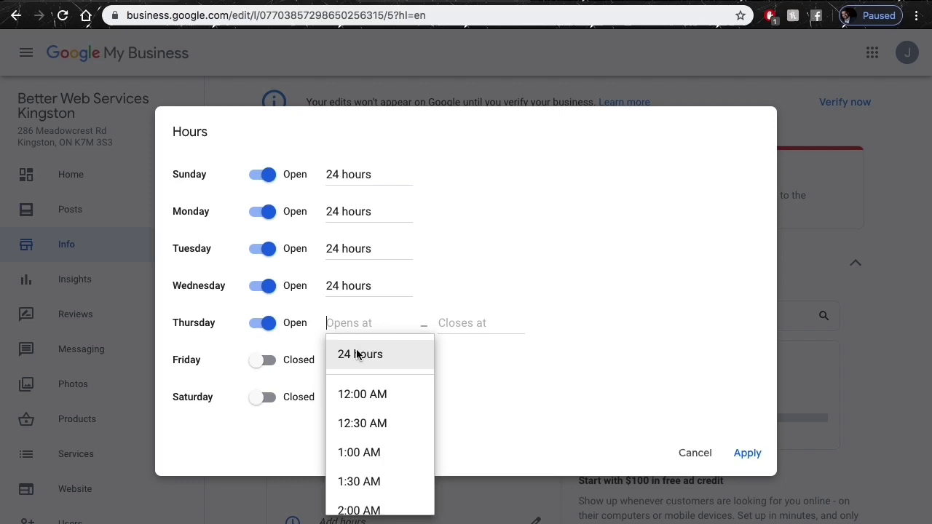
click(357, 353)
Mark Friday and Saturday as open 24 hours and apply the weekly schedule.
click(284, 361)
click(353, 360)
click(354, 391)
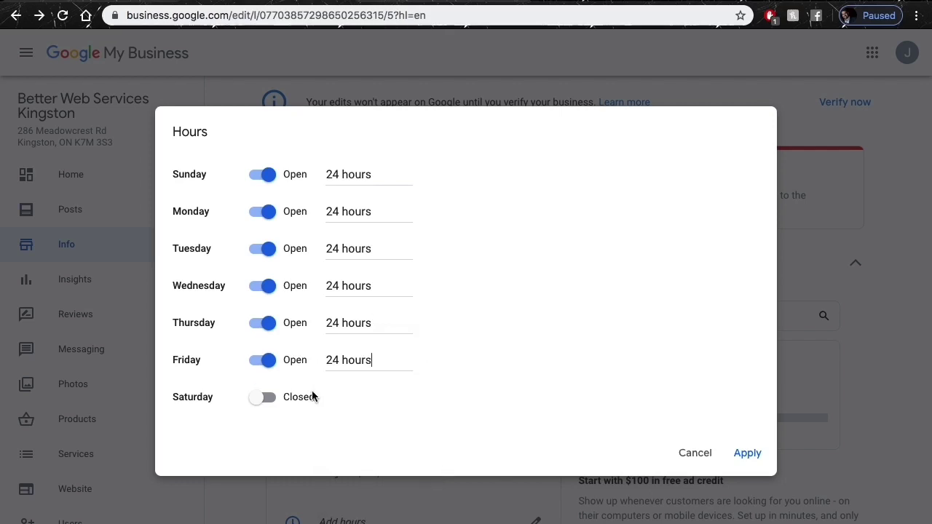
click(309, 397)
click(356, 393)
click(364, 428)
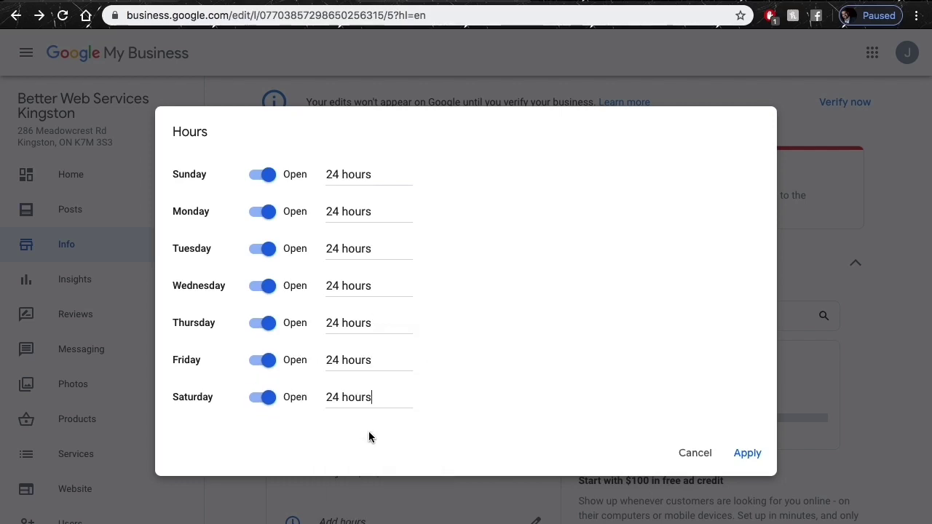
click(731, 457)
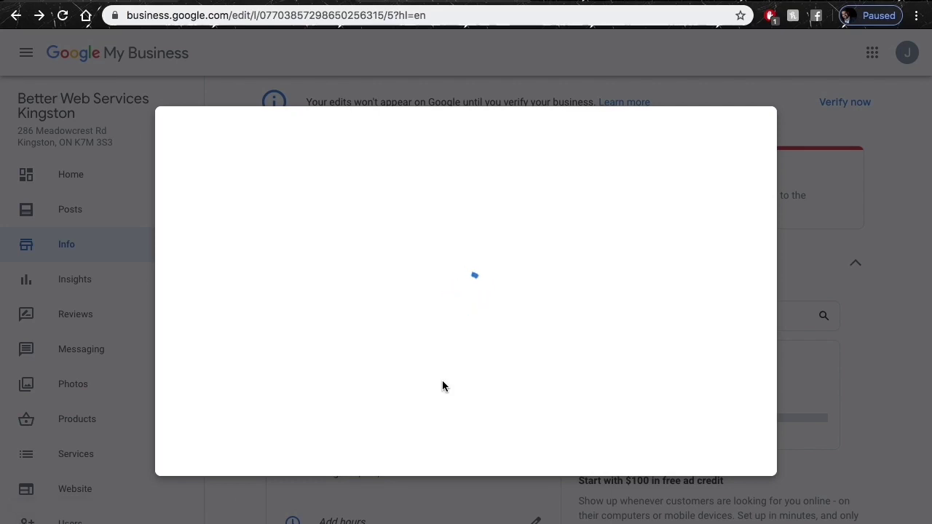
Add the business description 'Web Services in Kingston' on the Info page and apply it.
scroll(451, 378, down, 5)
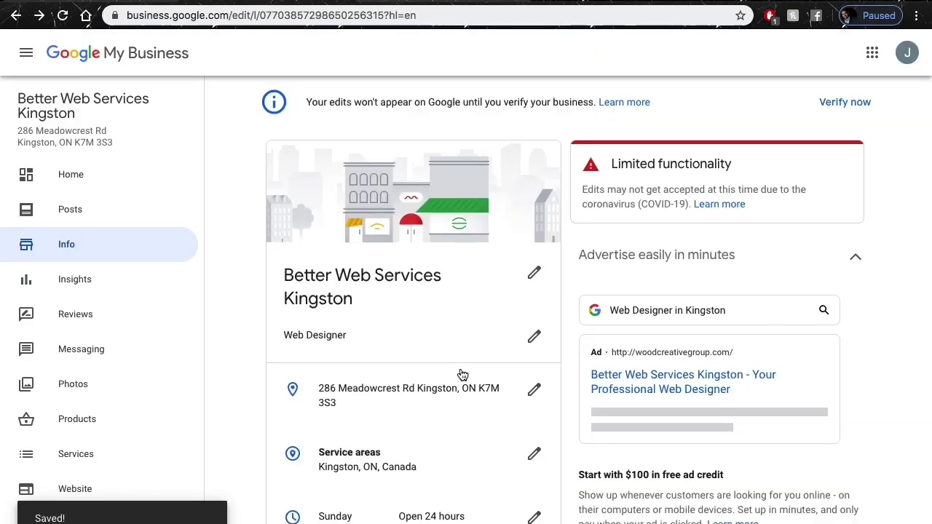
scroll(461, 374, down, 5)
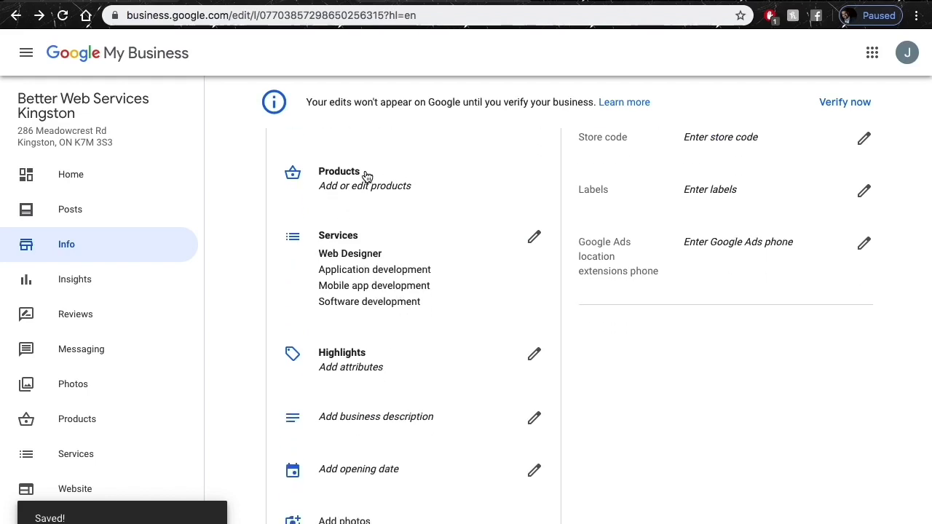
scroll(401, 382, down, 1)
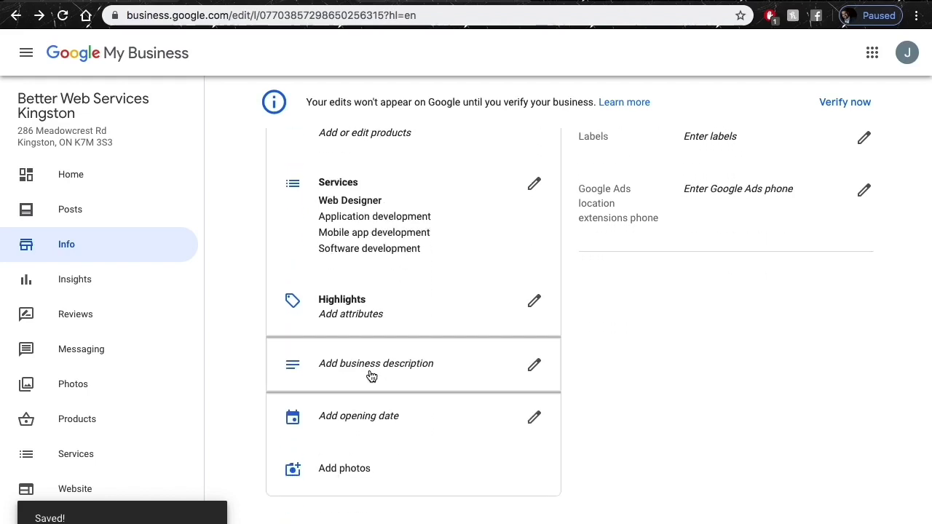
click(370, 376)
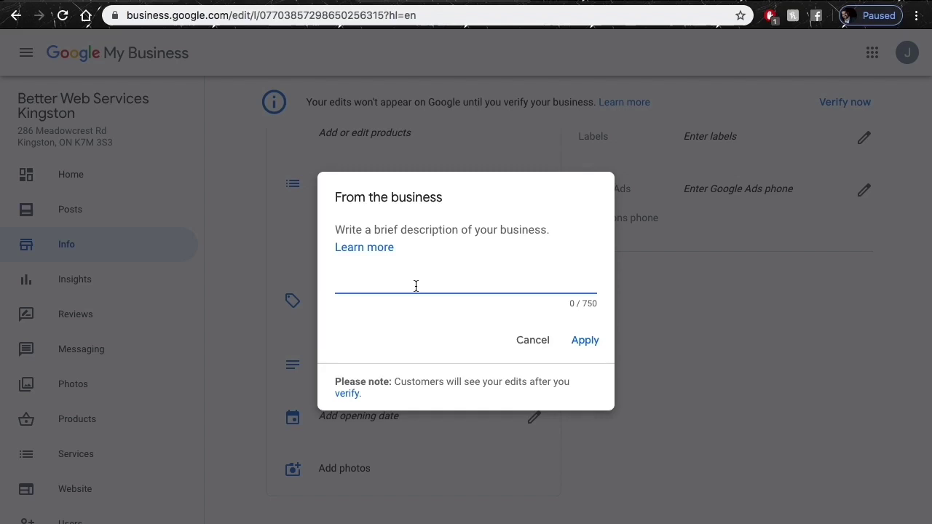
text(Web Services in Kingston)
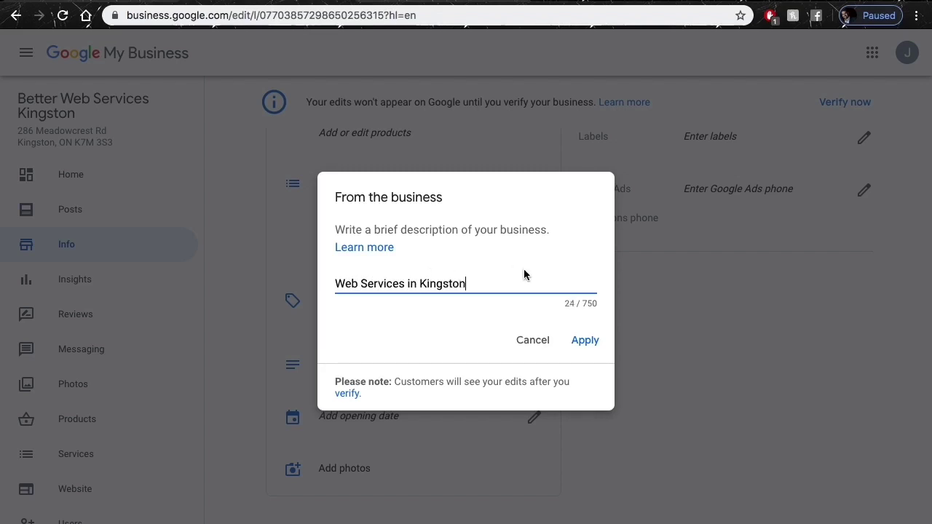
click(586, 344)
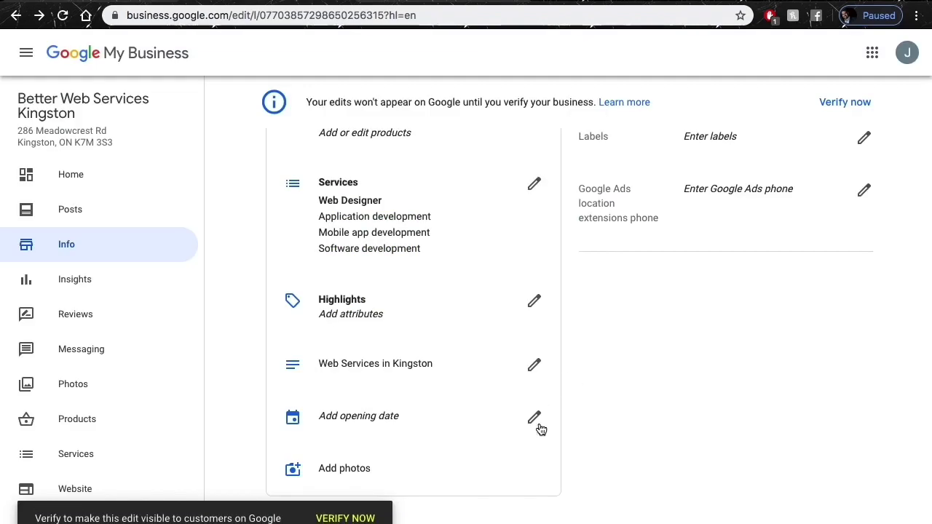
Set the opening date to January 2020, leaving the day unset, and apply it.
click(537, 421)
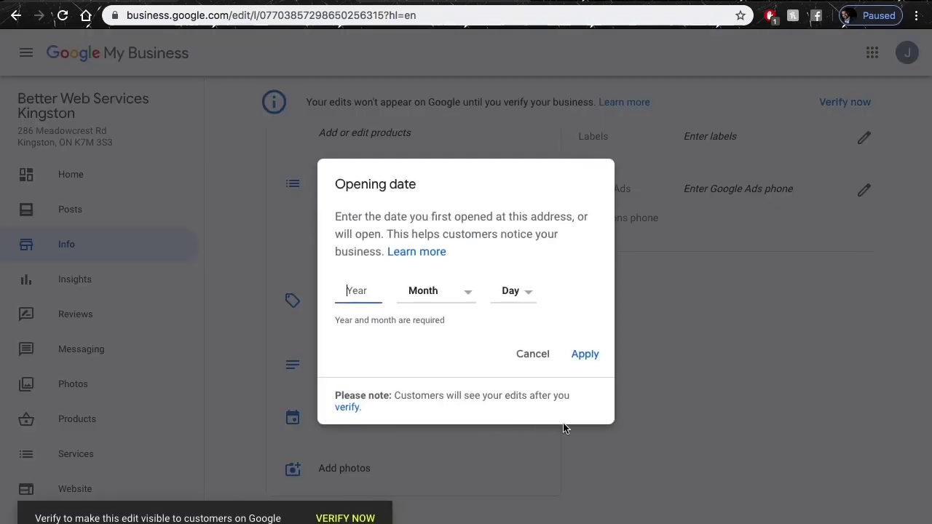
click(511, 291)
click(461, 350)
key(Tab)
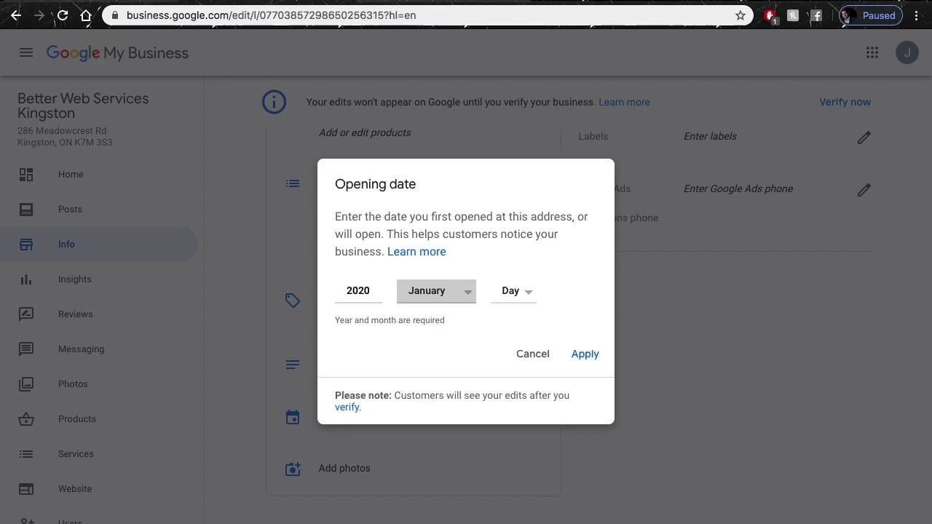
click(470, 285)
click(593, 357)
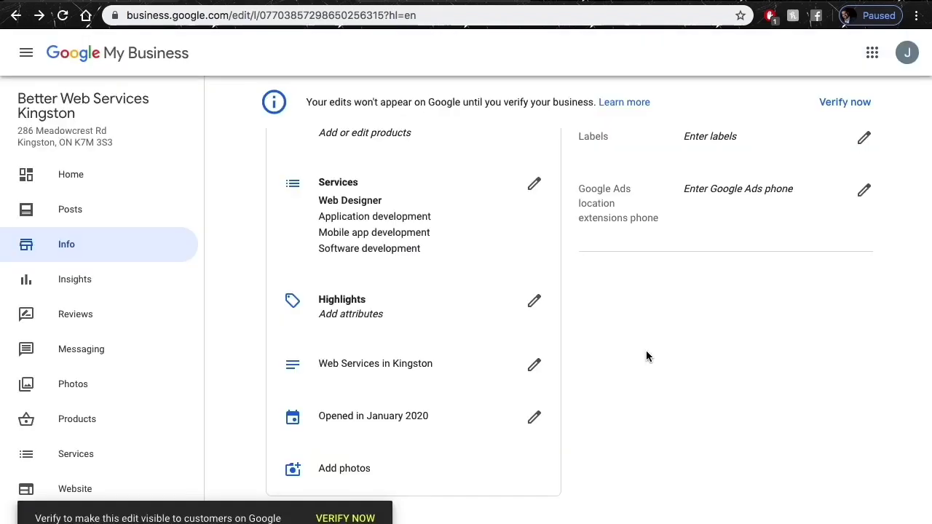
Visit the Photos page and dismiss the photo posting tip.
click(352, 468)
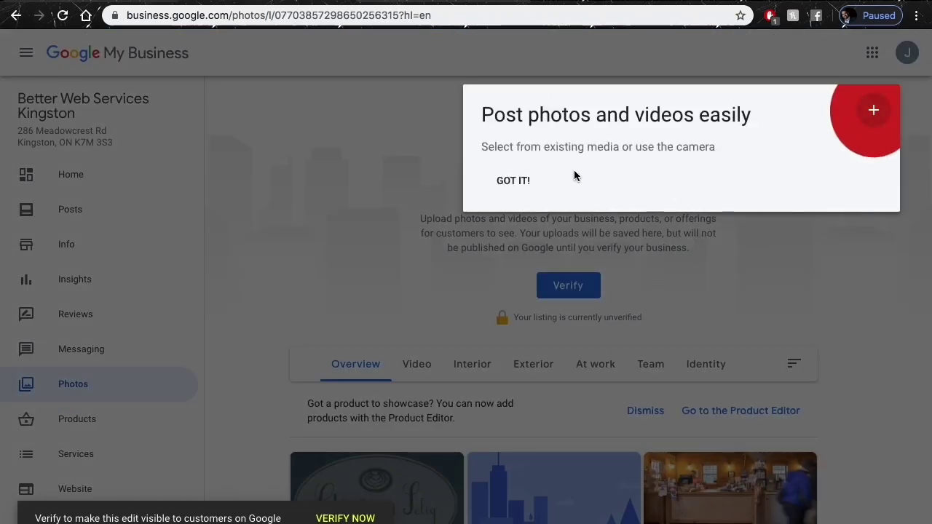
click(518, 180)
scroll(458, 321, down, 4)
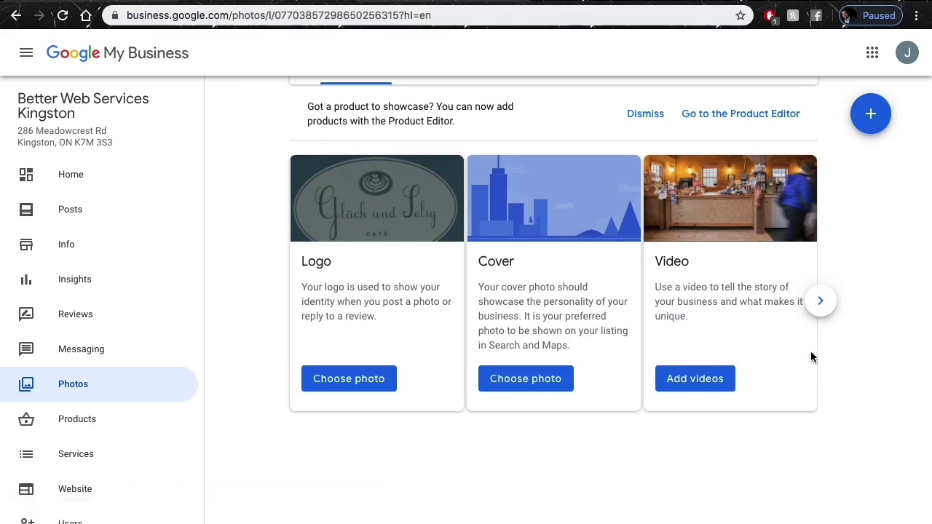
scroll(810, 352, up, 2)
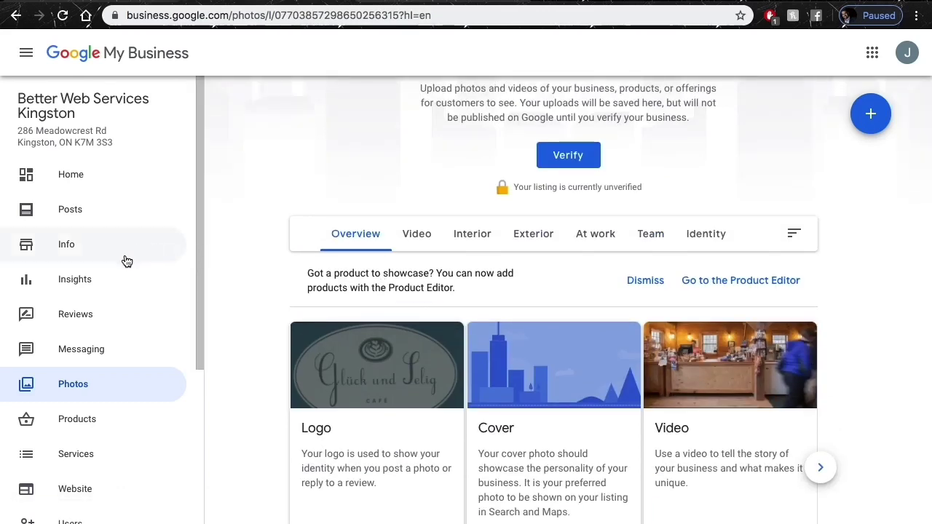
scroll(123, 359, down, 3)
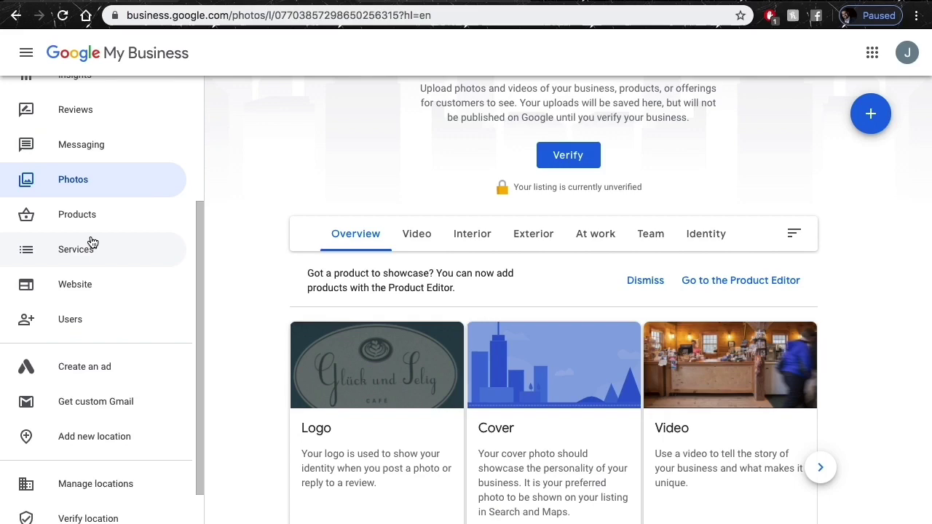
Review the Application, Mobile app and Software development services under Web Designer.
click(87, 246)
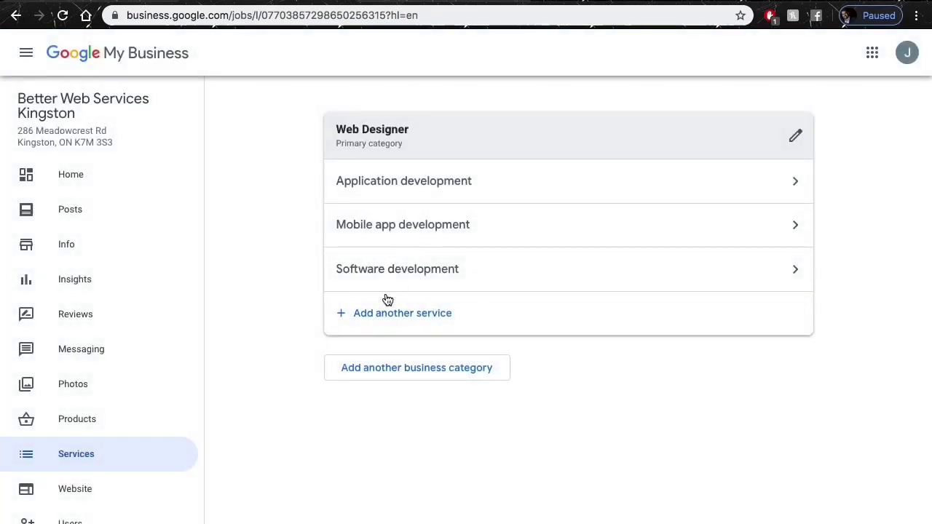
scroll(88, 418, down, 2)
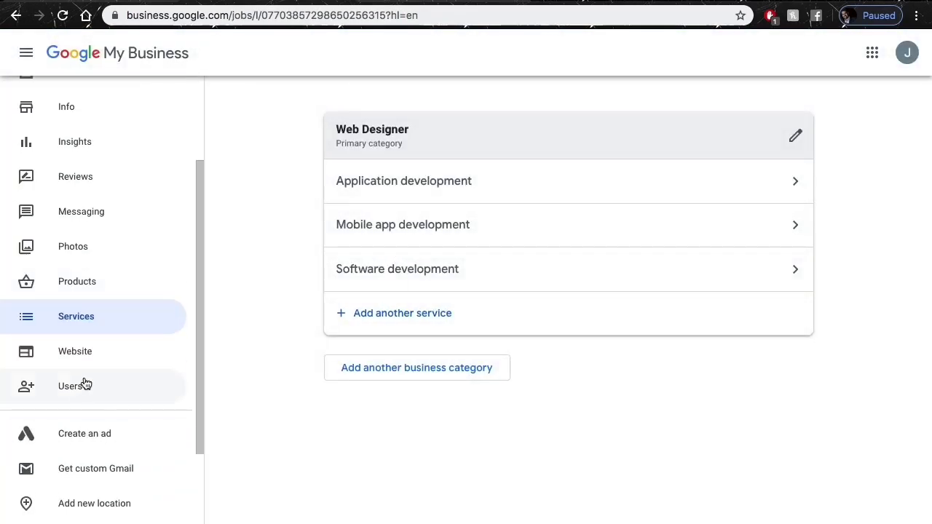
scroll(85, 344, up, 2)
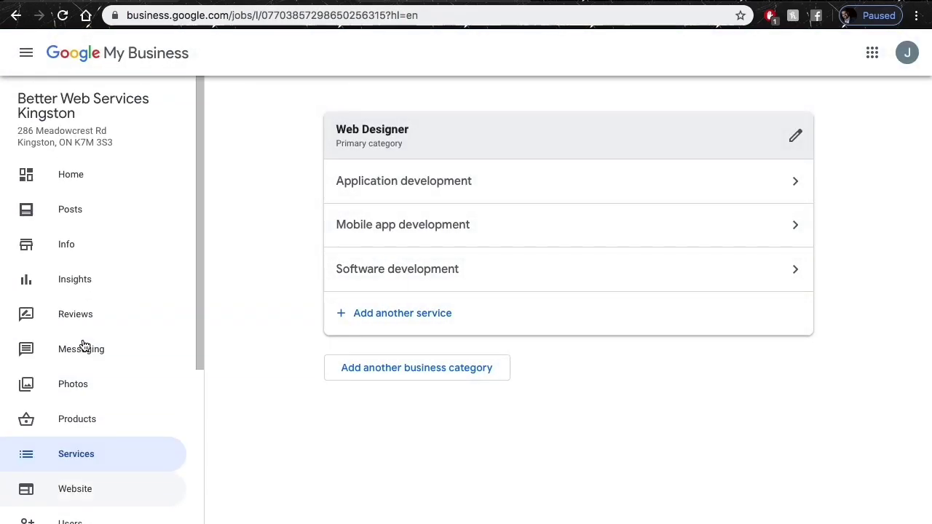
Look over the Info page details, then view the Verify now page.
click(72, 242)
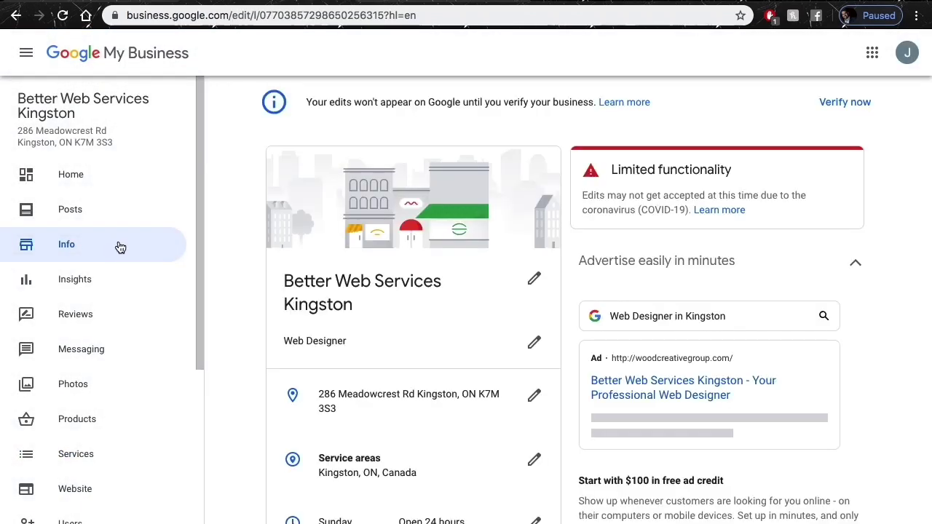
scroll(511, 293, down, 10)
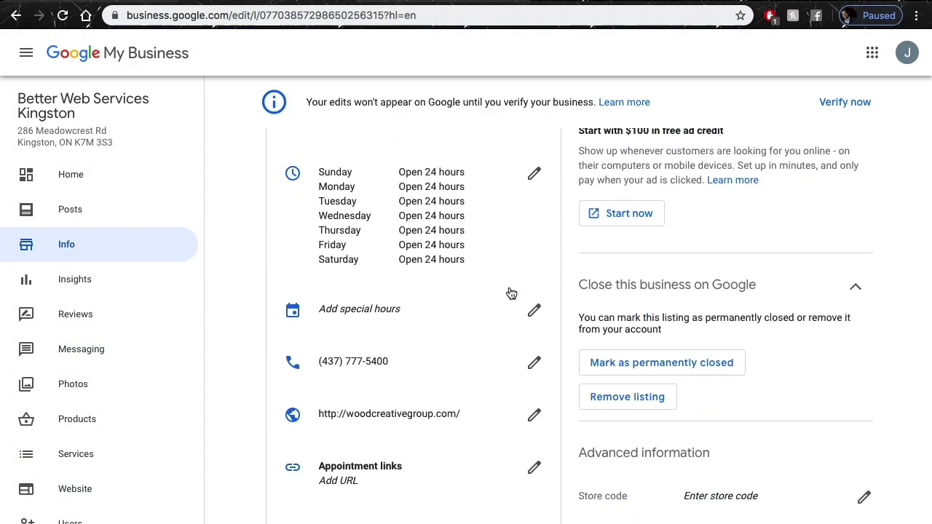
scroll(511, 293, down, 1)
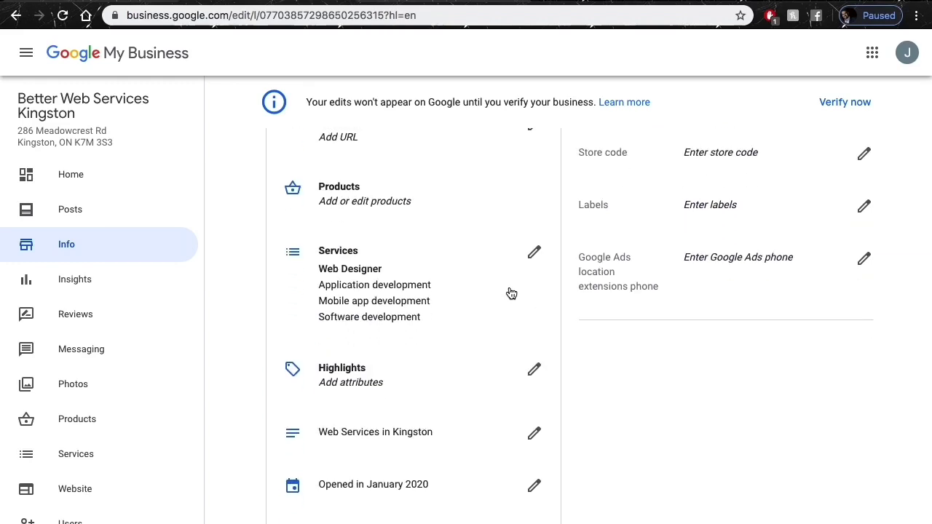
scroll(511, 293, down, 1)
scroll(510, 291, up, 8)
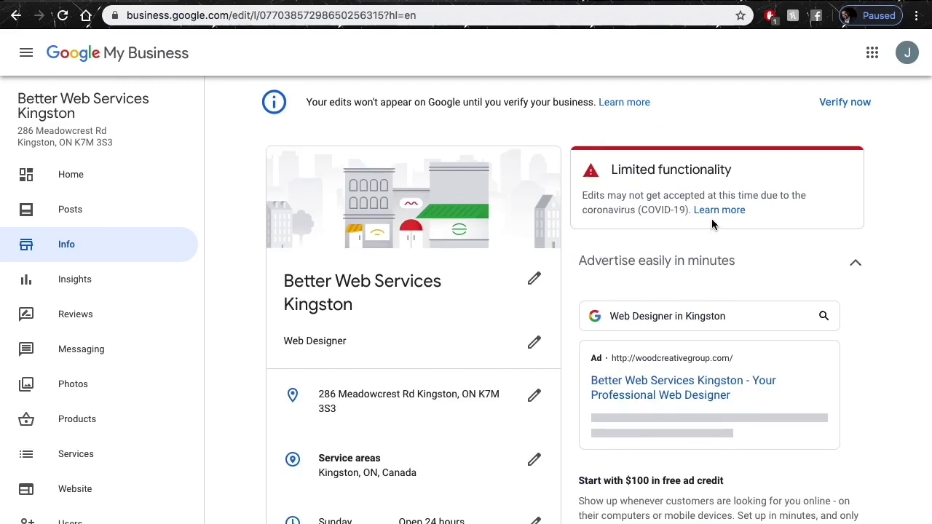
click(844, 104)
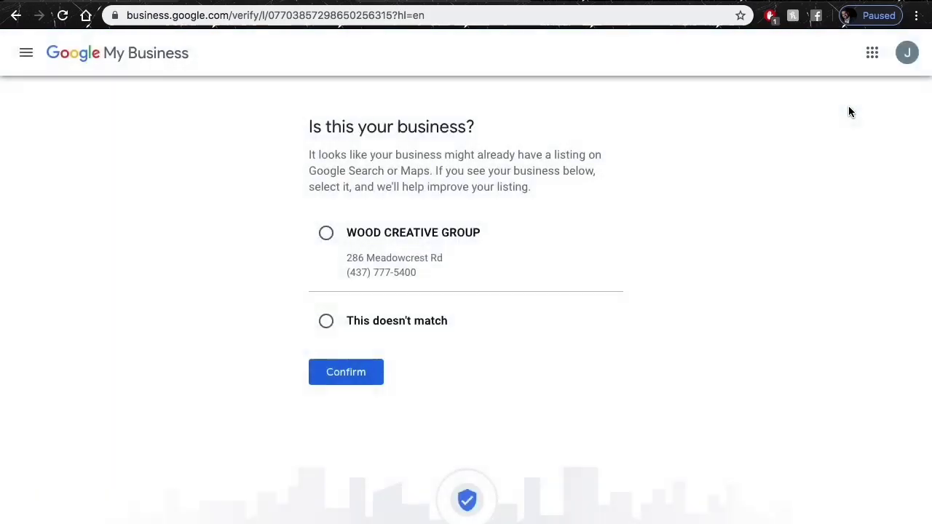
Return to the Home dashboard through the menu and scroll through it.
click(26, 61)
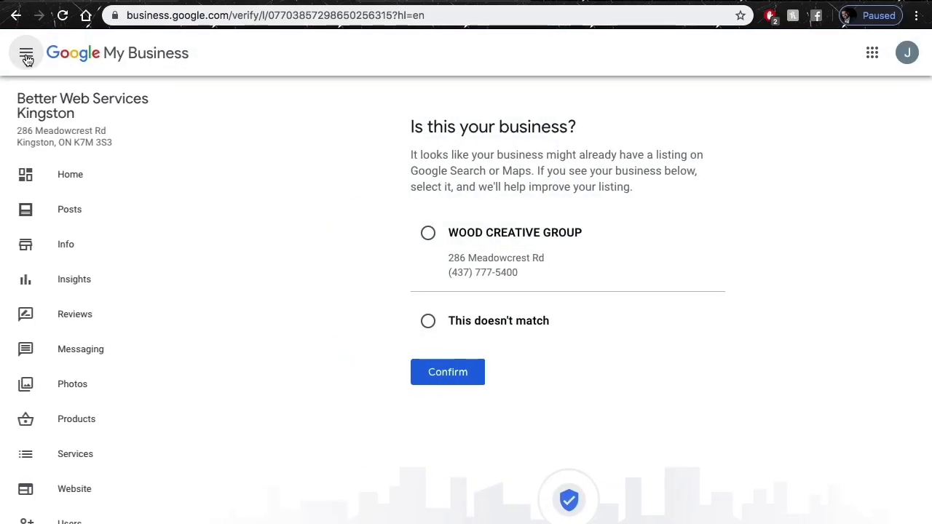
click(84, 177)
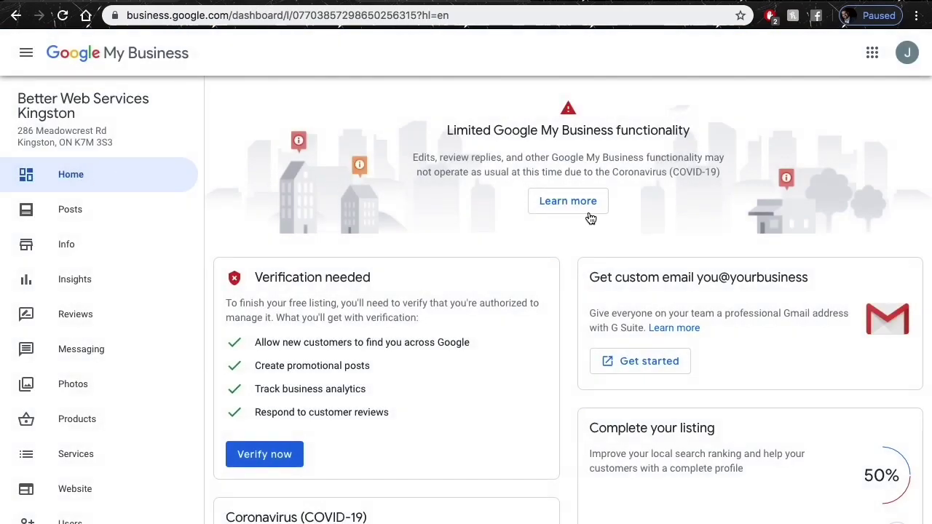
scroll(626, 265, down, 3)
scroll(625, 265, down, 4)
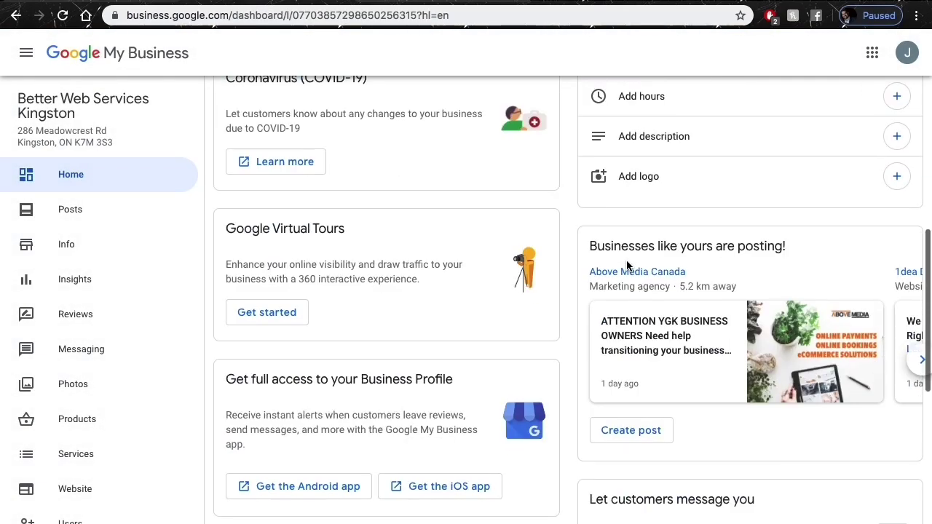
scroll(626, 265, up, 5)
scroll(626, 260, up, 2)
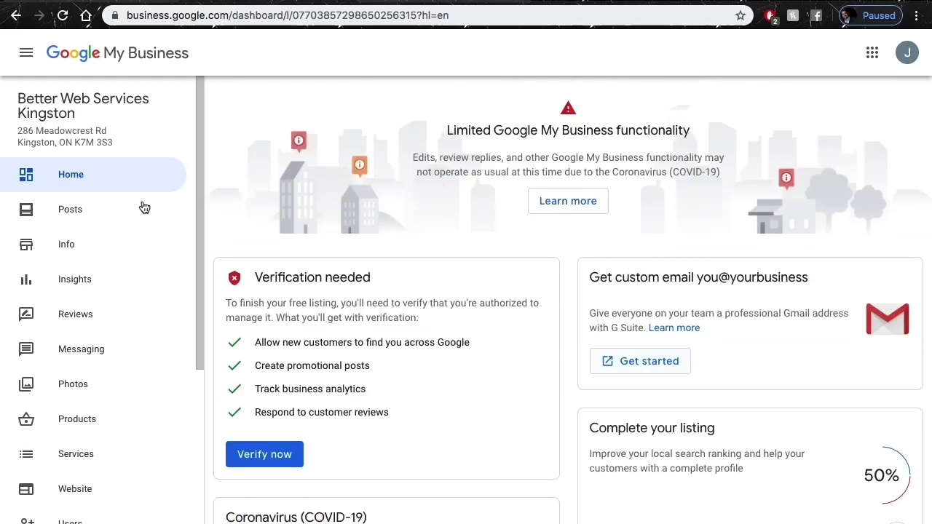
Go to the Posts page and close the What's new offer-post introduction.
click(112, 213)
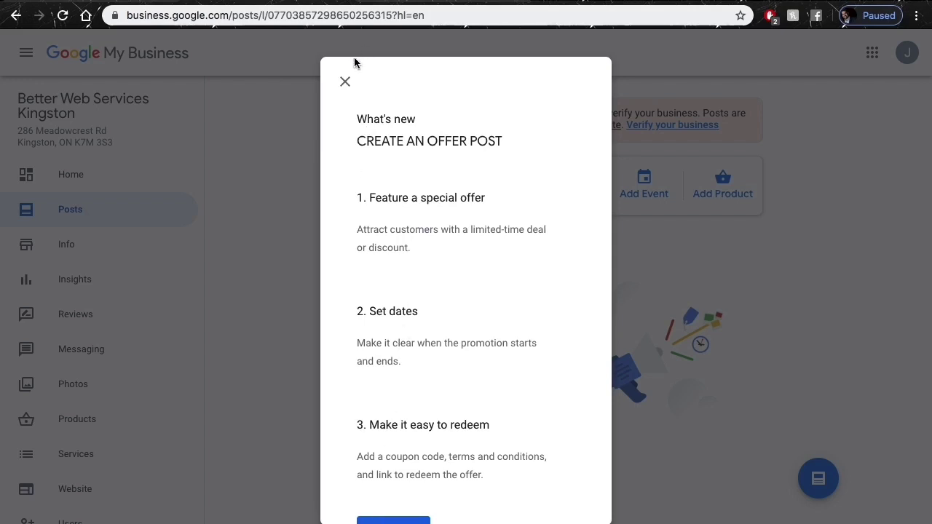
click(344, 83)
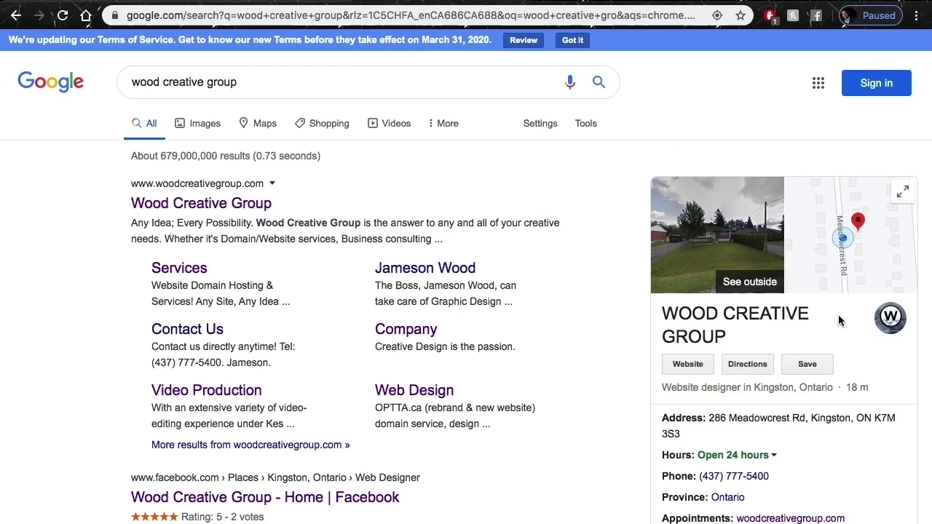
Scroll the Google results to check that WOOD CREATIVE GROUP shows Open 24 hours.
scroll(837, 315, down, 10)
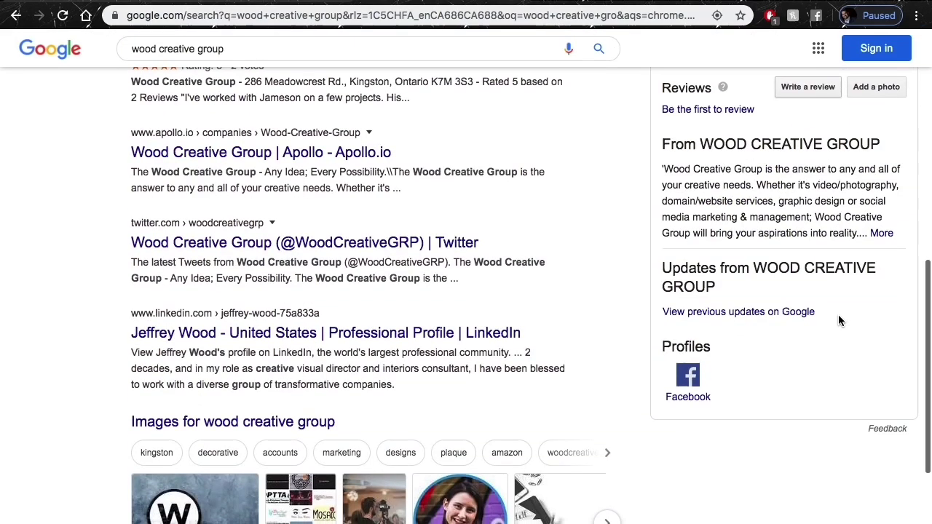
scroll(838, 320, up, 5)
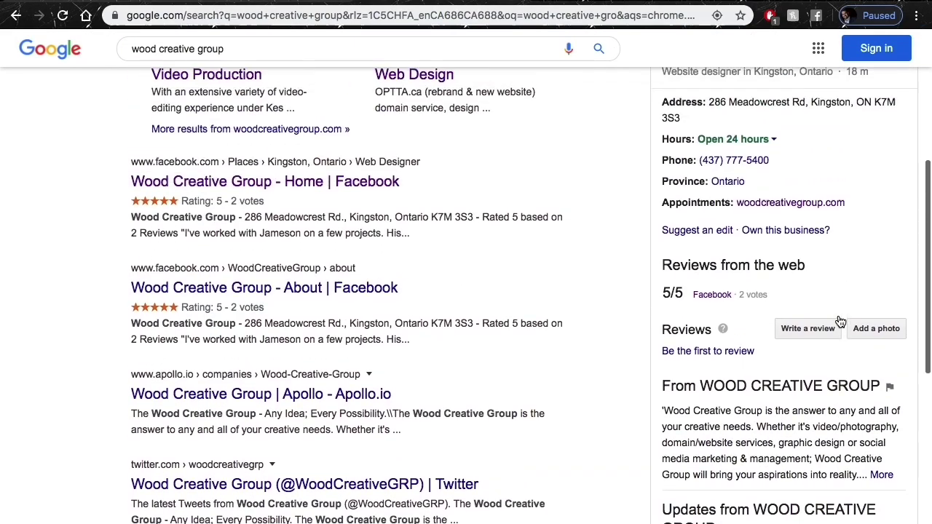
scroll(838, 317, up, 6)
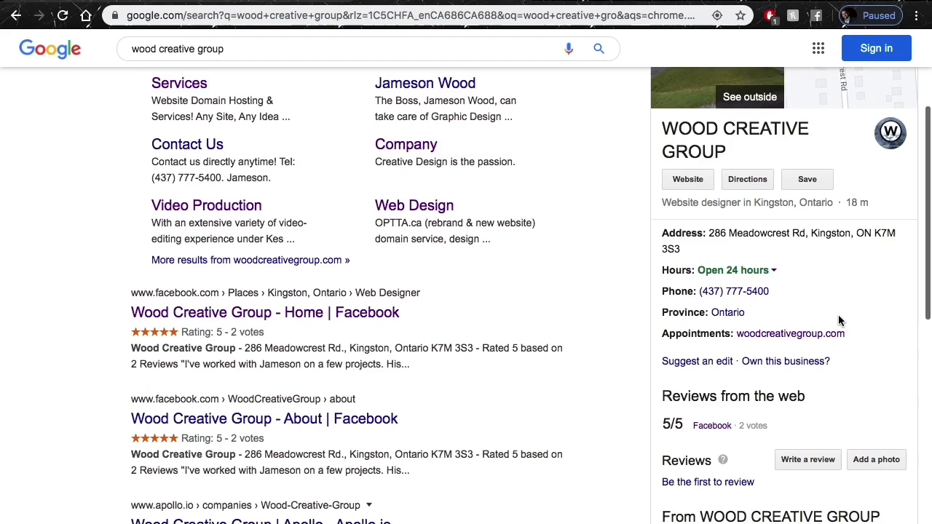
scroll(838, 314, up, 3)
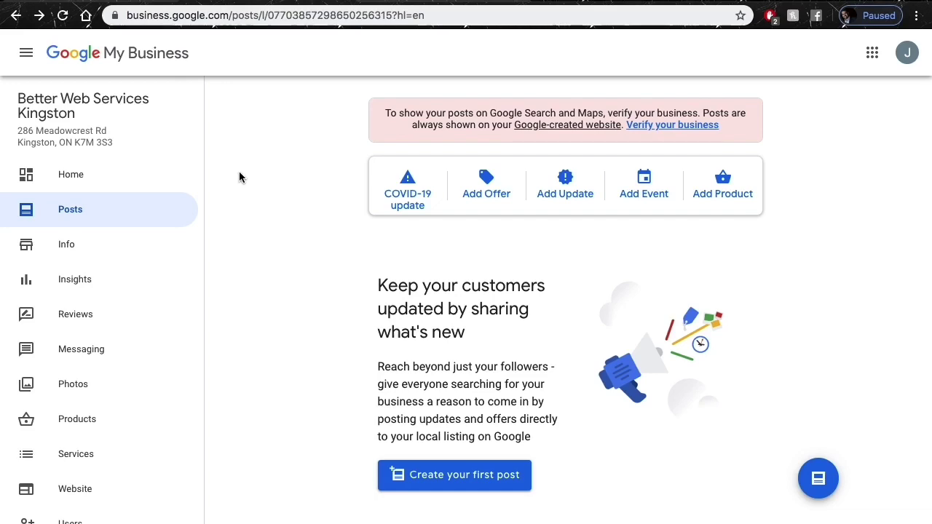
Return to the Home dashboard and scroll through it.
click(63, 174)
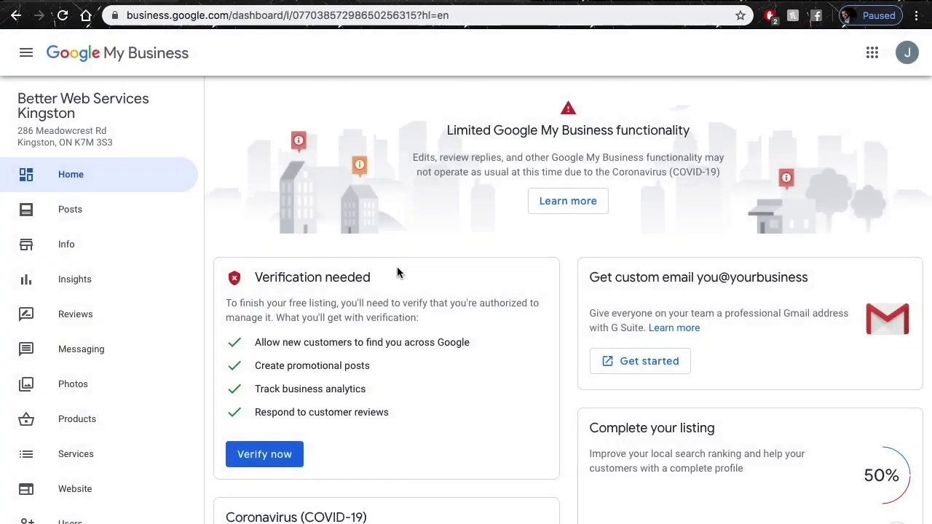
scroll(554, 324, down, 3)
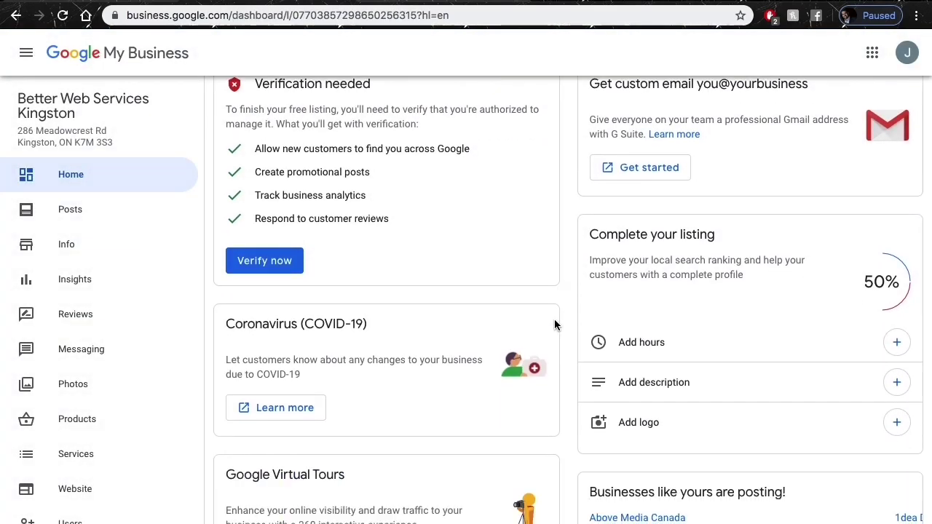
scroll(678, 225, down, 6)
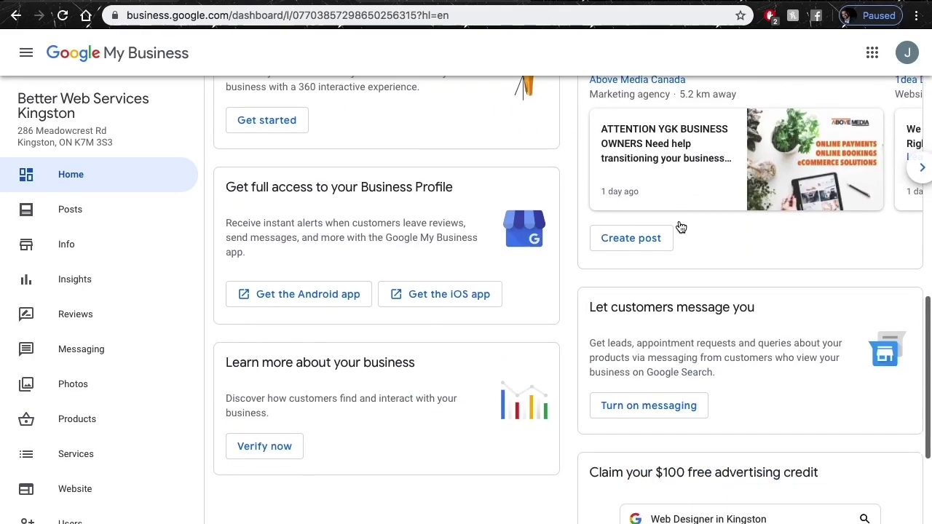
scroll(678, 226, up, 9)
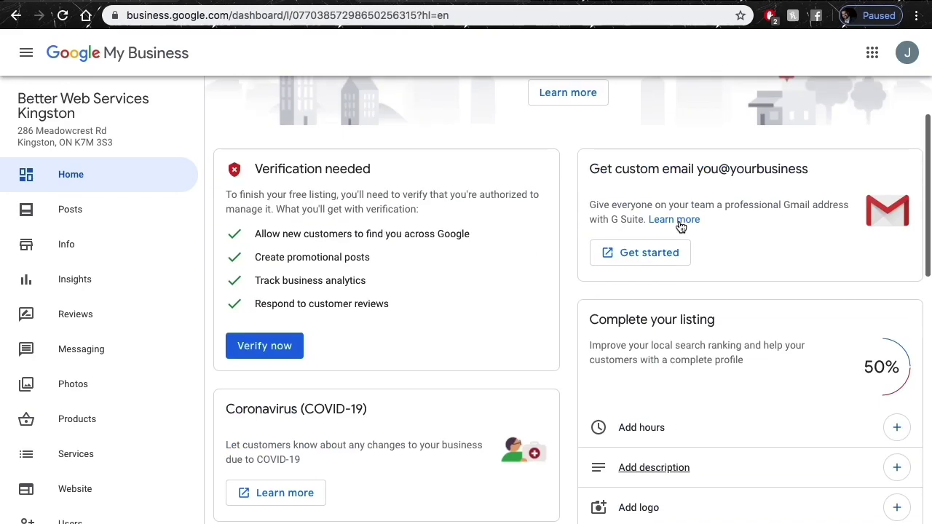
Remove the Better Web Services Kingston listing from the Info page and confirm the removal.
click(87, 245)
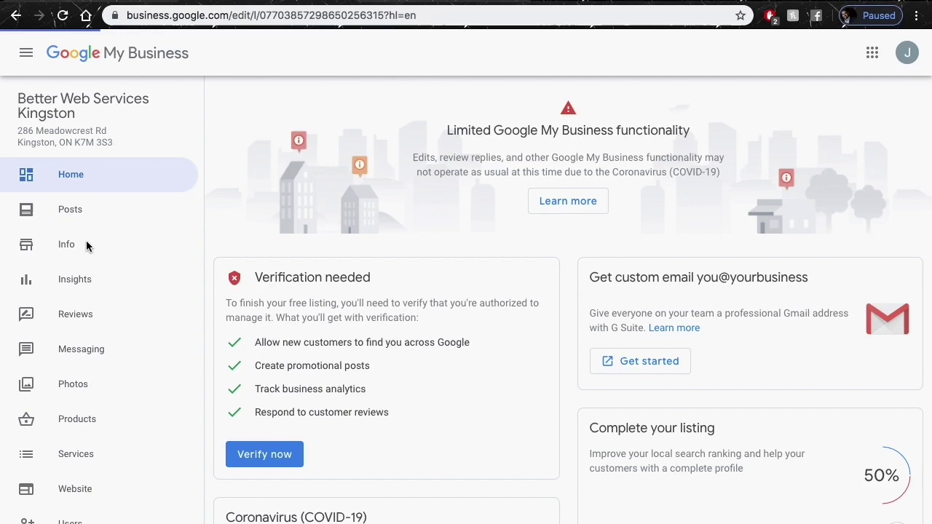
scroll(689, 287, down, 5)
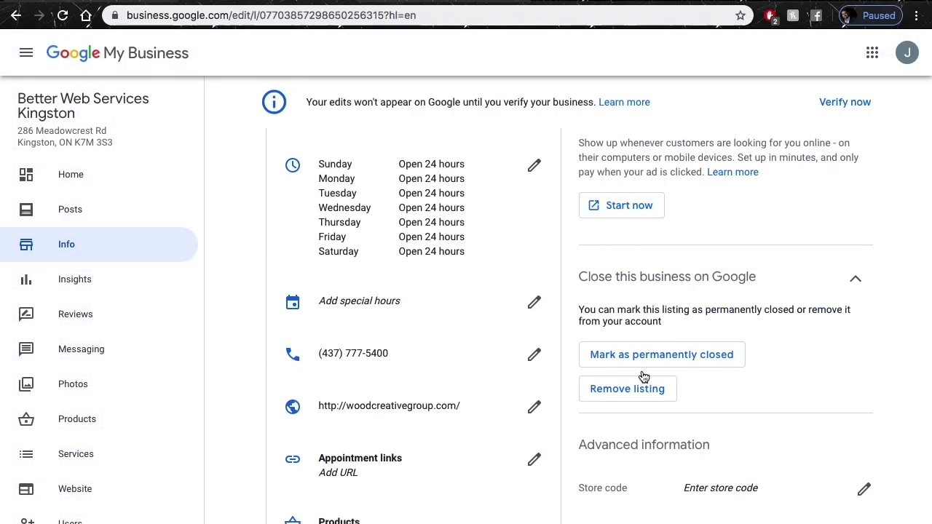
click(628, 393)
click(644, 426)
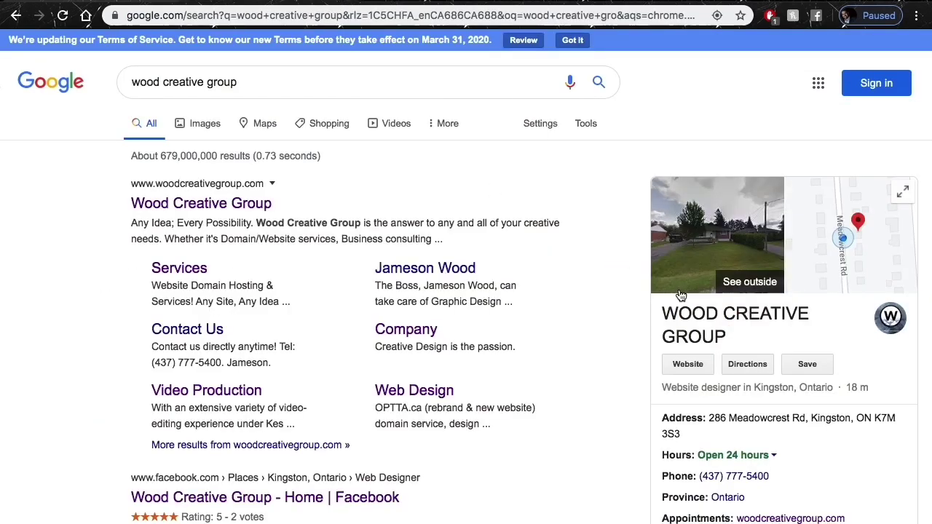
scroll(568, 246, down, 2)
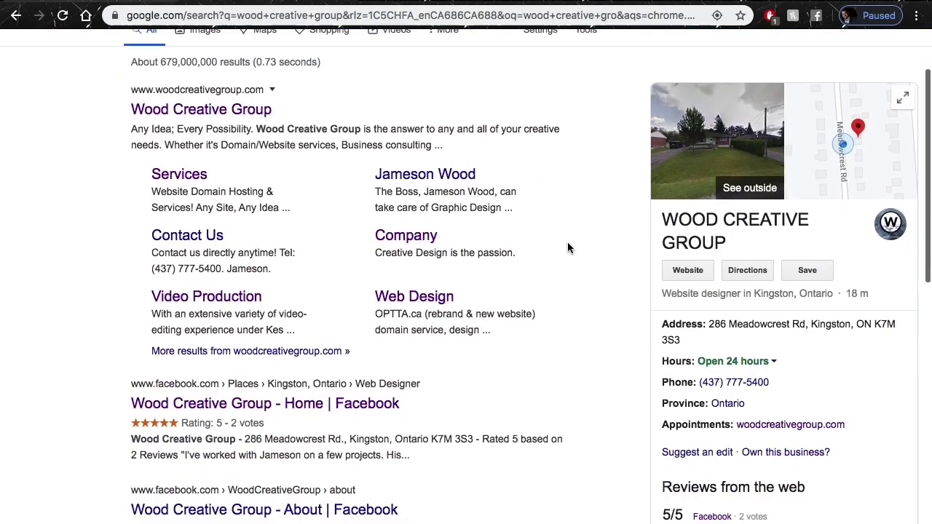
scroll(568, 246, down, 1)
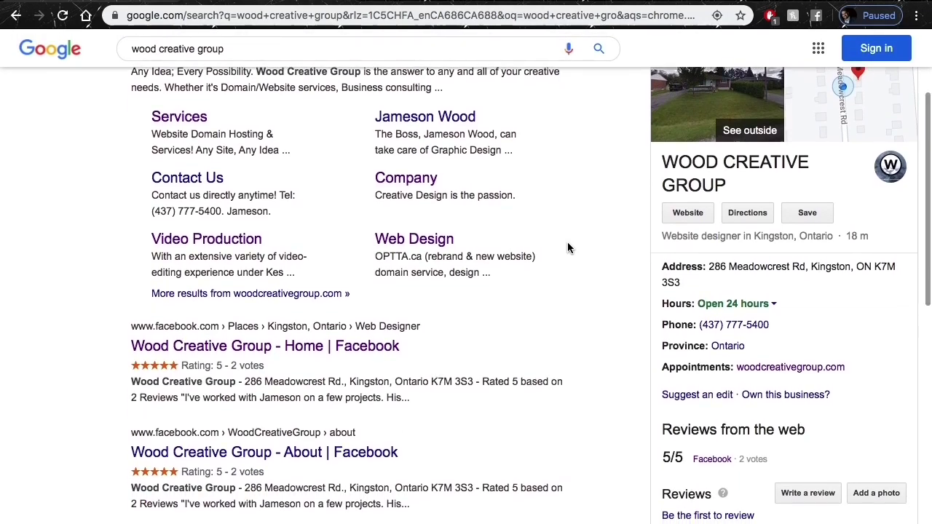
scroll(567, 247, up, 1)
scroll(567, 247, up, 3)
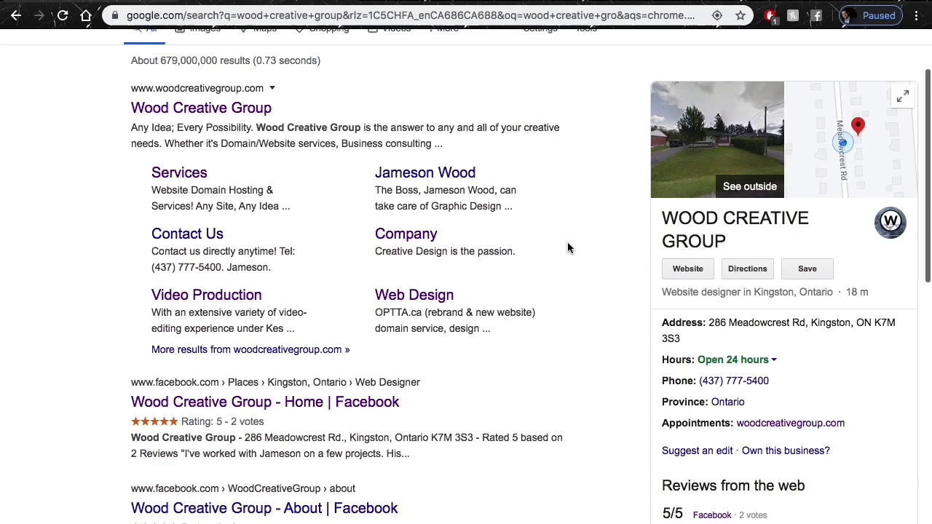